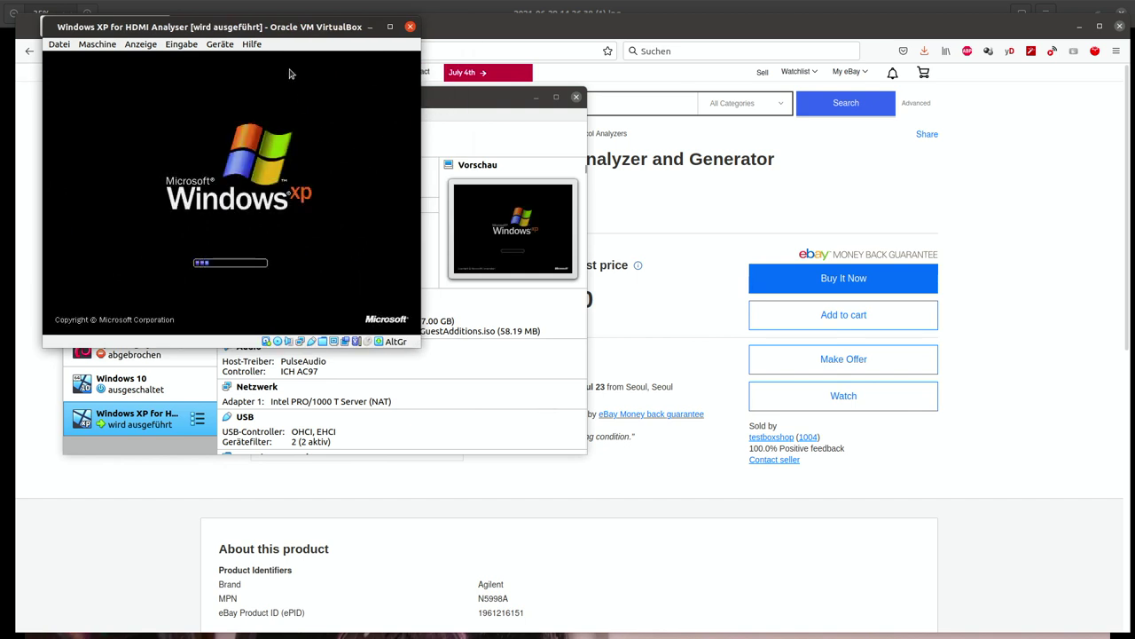
Step: Enlarge the virtual machine window, log on to Windows with the Administrator password, and dismiss the security warning
mouse_move(247, 22)
left_mouse_down()
mouse_move(363, 100)
mouse_move(458, 95)
mouse_move(615, 124)
mouse_move(396, 119)
mouse_move(322, 56)
mouse_move(239, 29)
left_mouse_up()
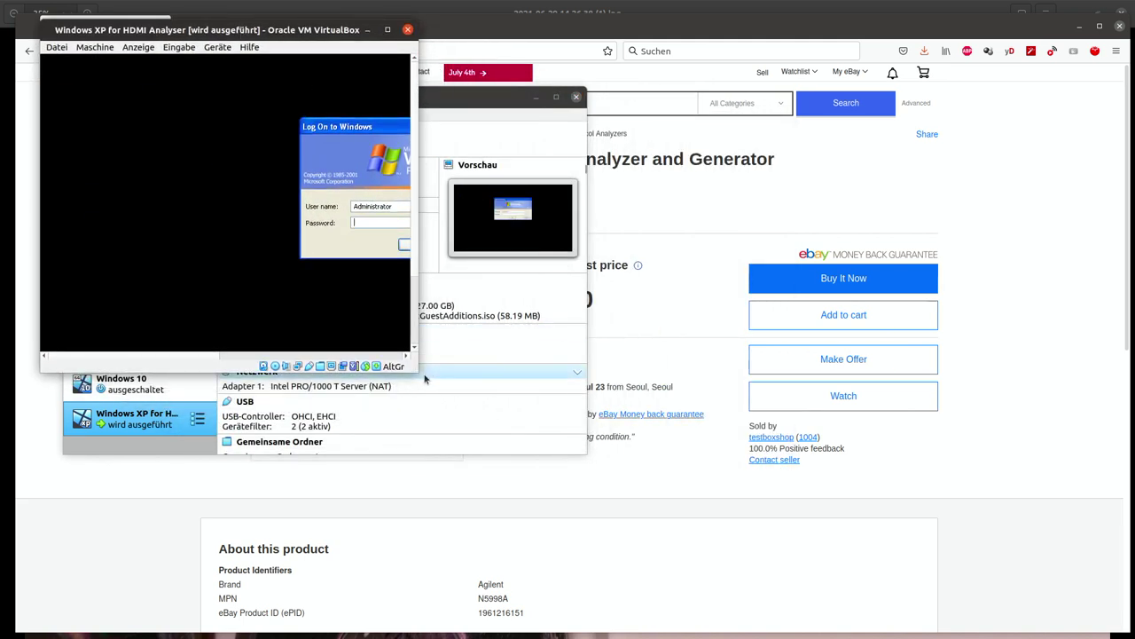
left_click_drag(416, 370, 1084, 610)
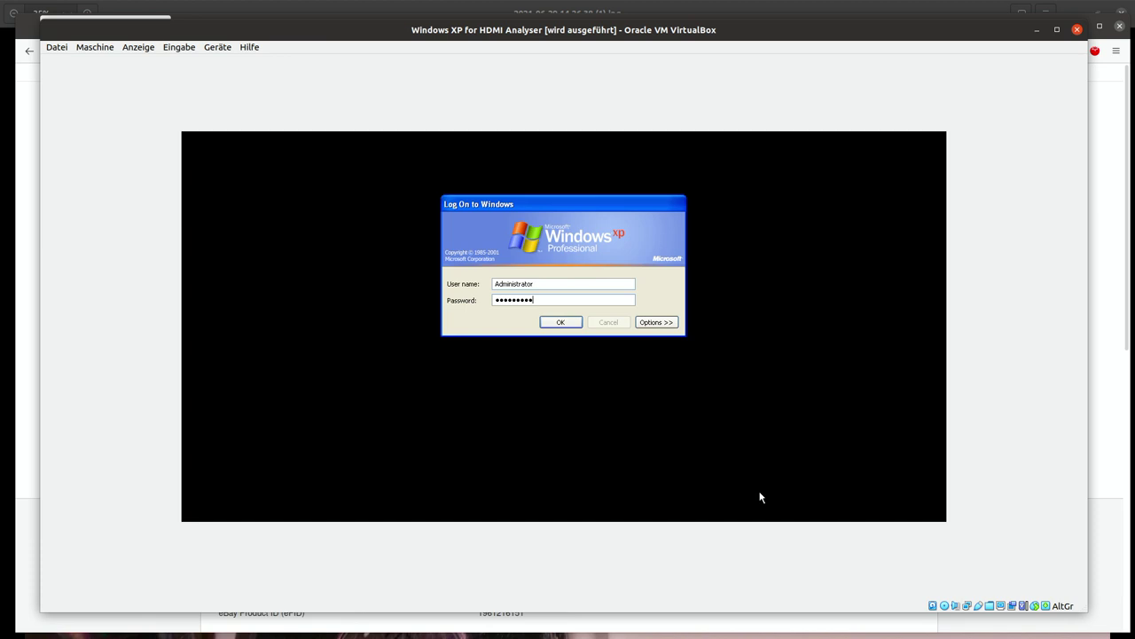
key("Return")
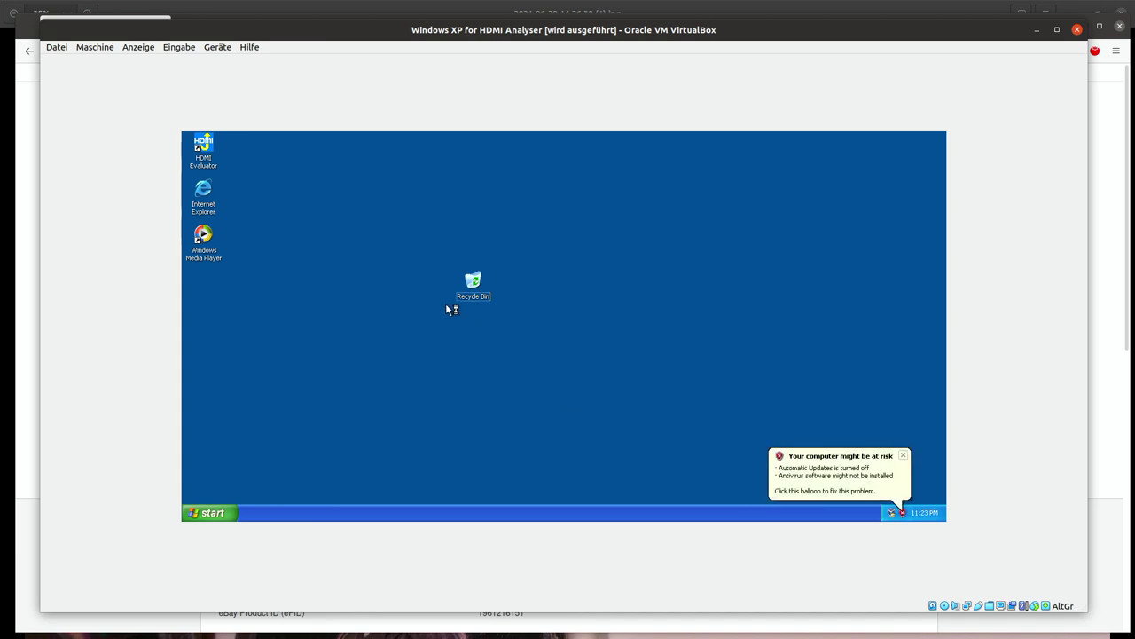
left_click(904, 455)
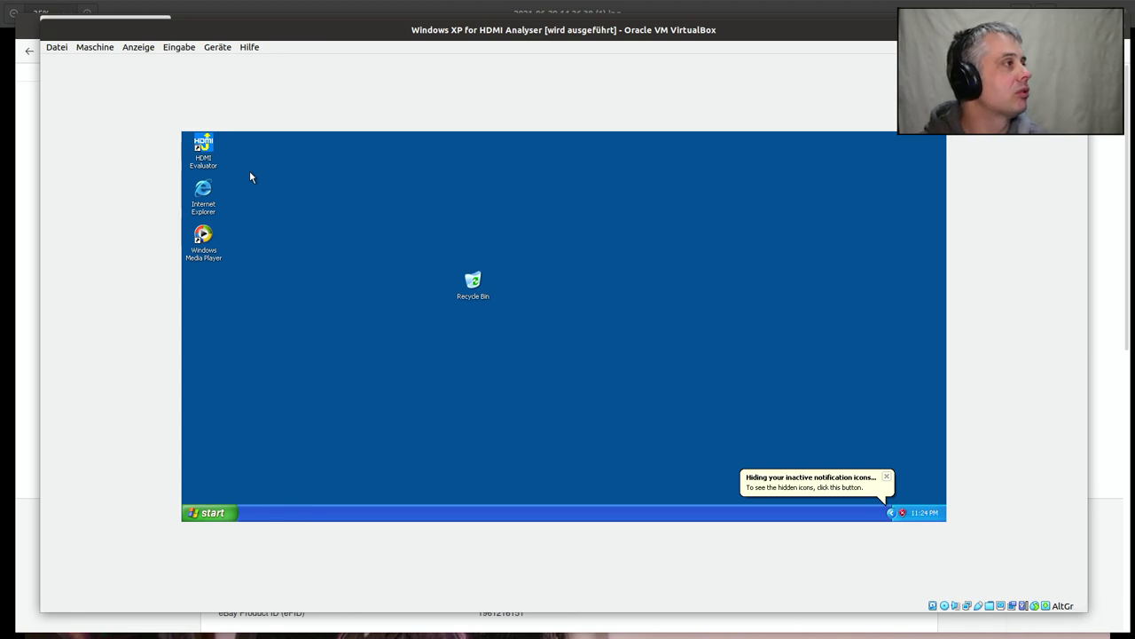
Step: Fit the virtual machine window to the guest display, then enlarge it and dismiss the inactive-icons notification
left_click(140, 50)
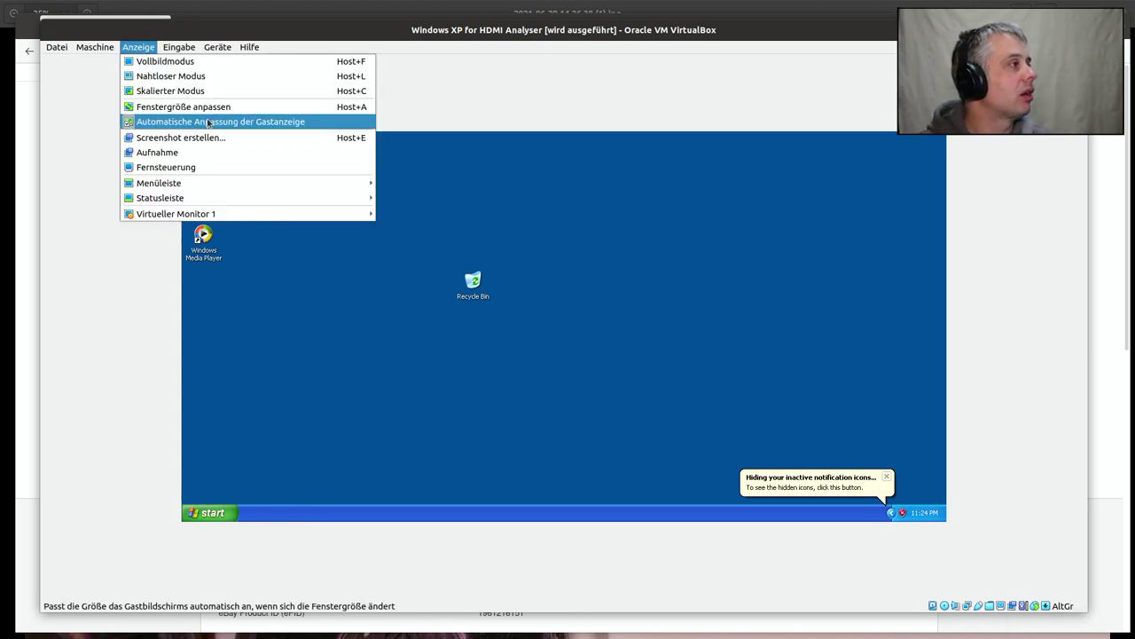
left_click(258, 113)
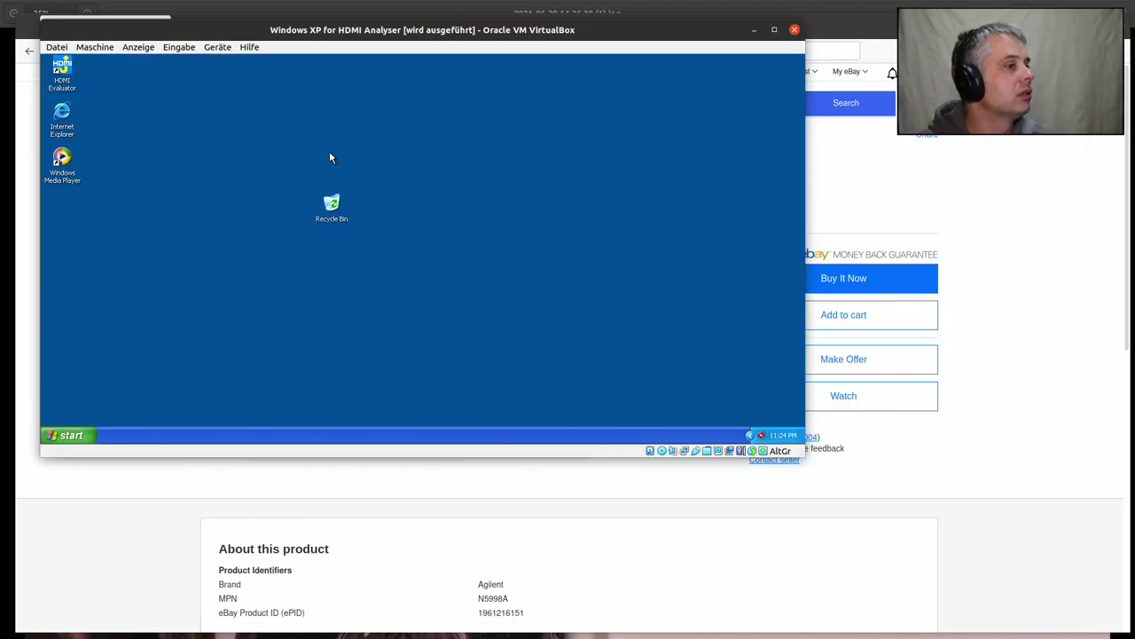
left_click_drag(804, 456, 1090, 596)
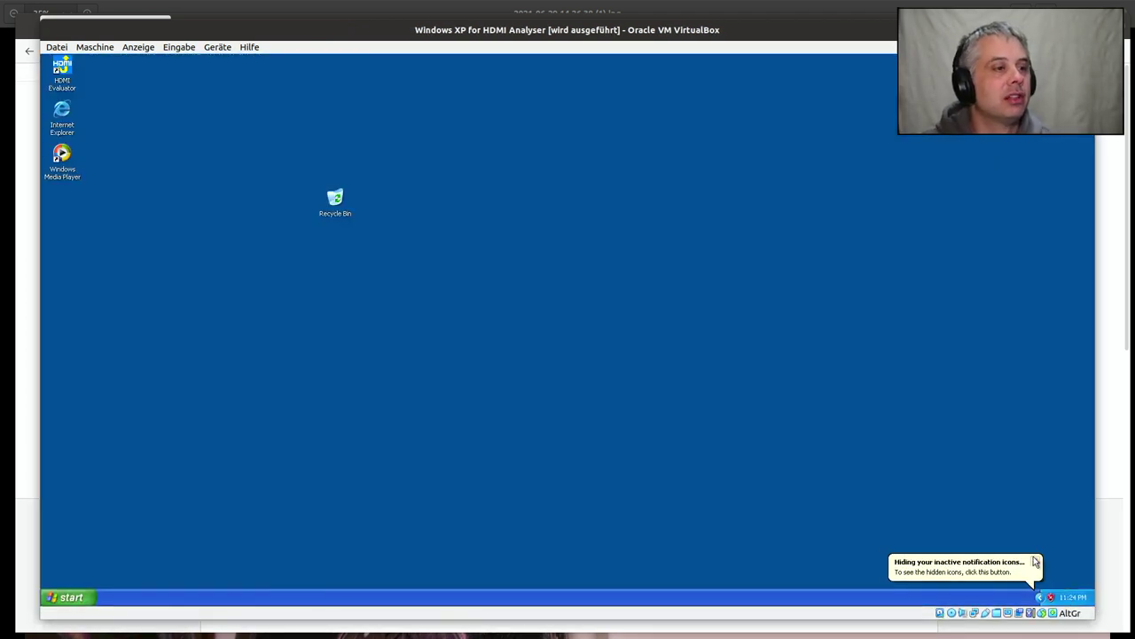
left_click(1036, 560)
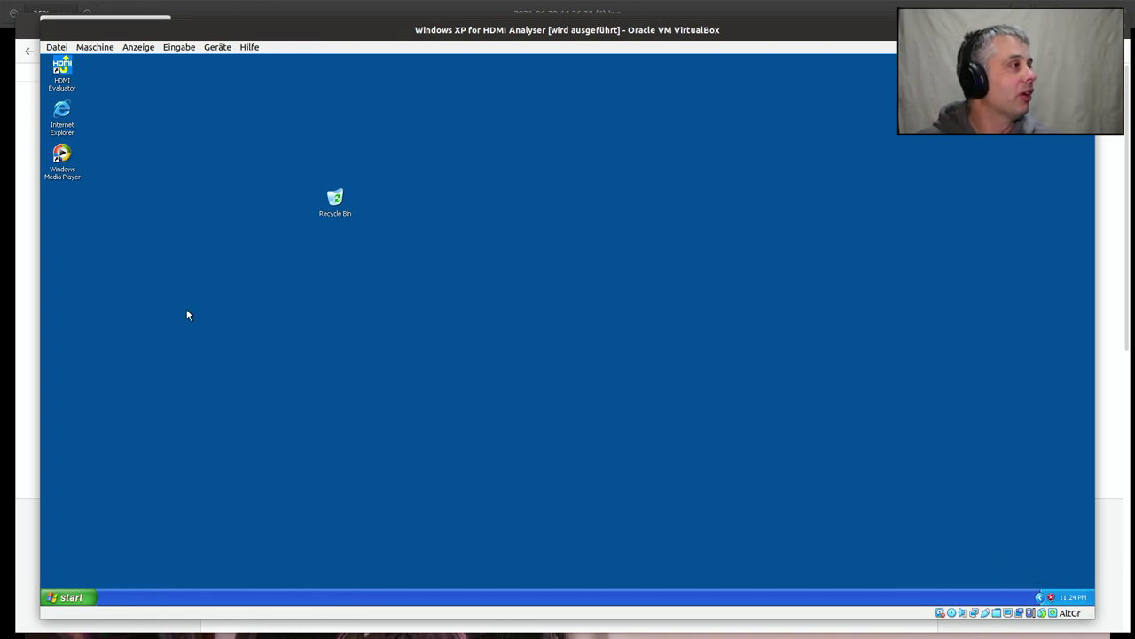
Step: Launch HDMI Evaluator and check the Cypress EZ-USB FX2 entry among the virtual machine's USB devices
double_click(64, 69)
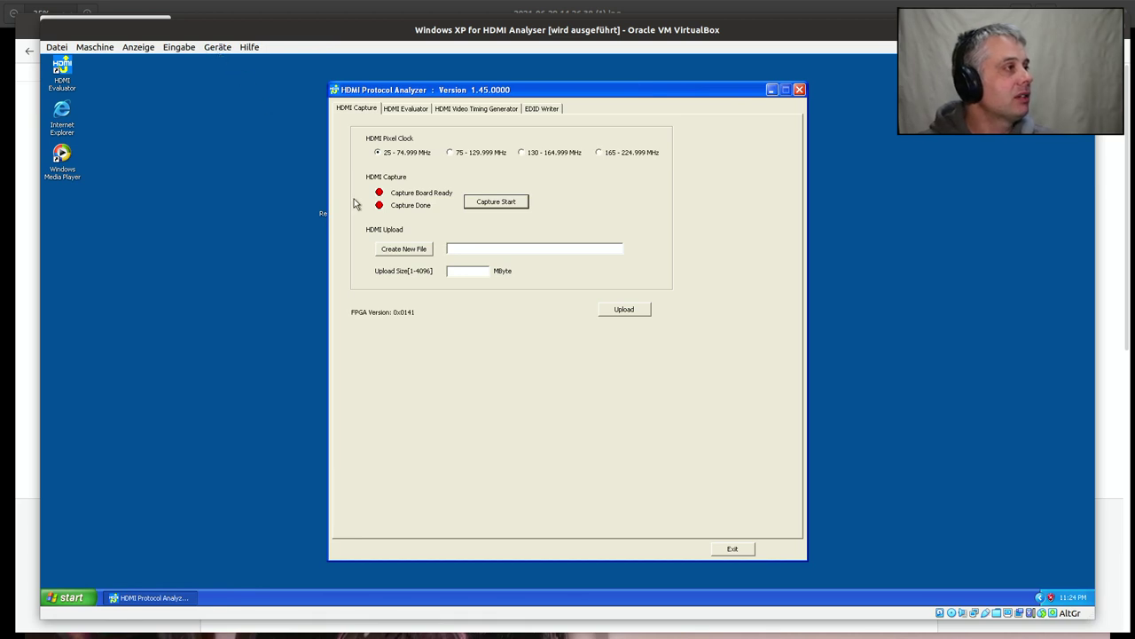
left_click(222, 49)
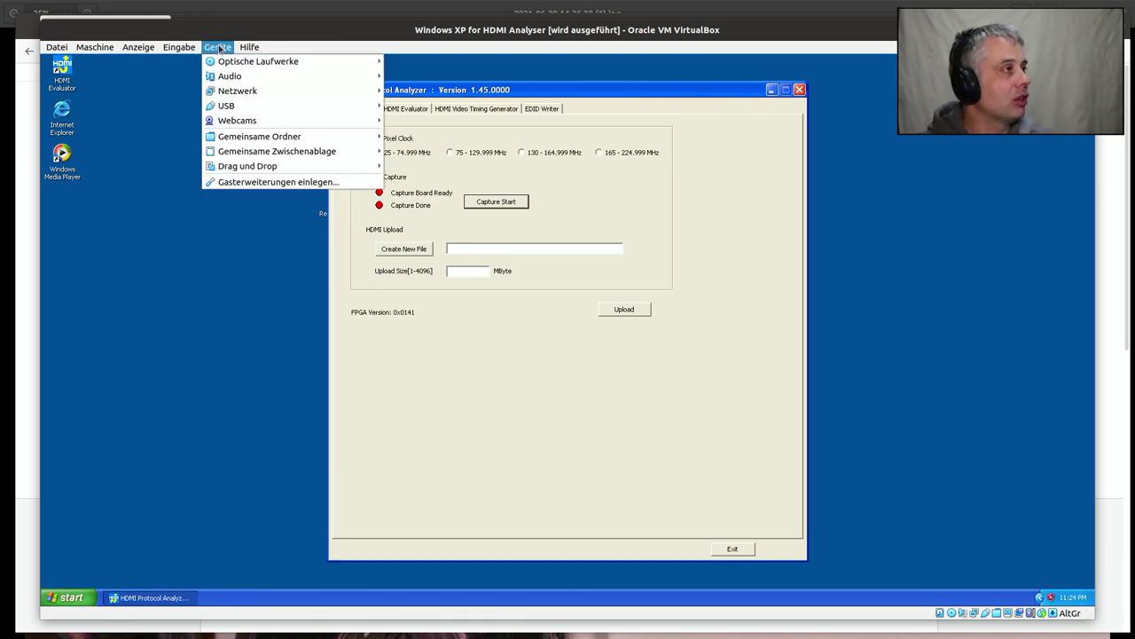
mouse_move(372, 113)
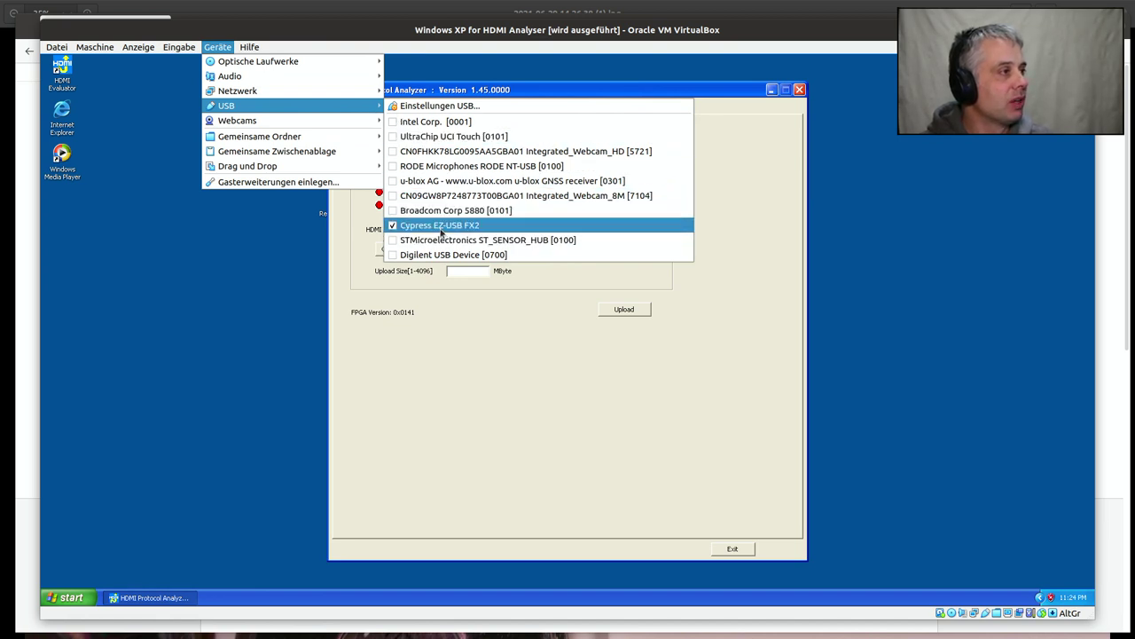
mouse_move(441, 232)
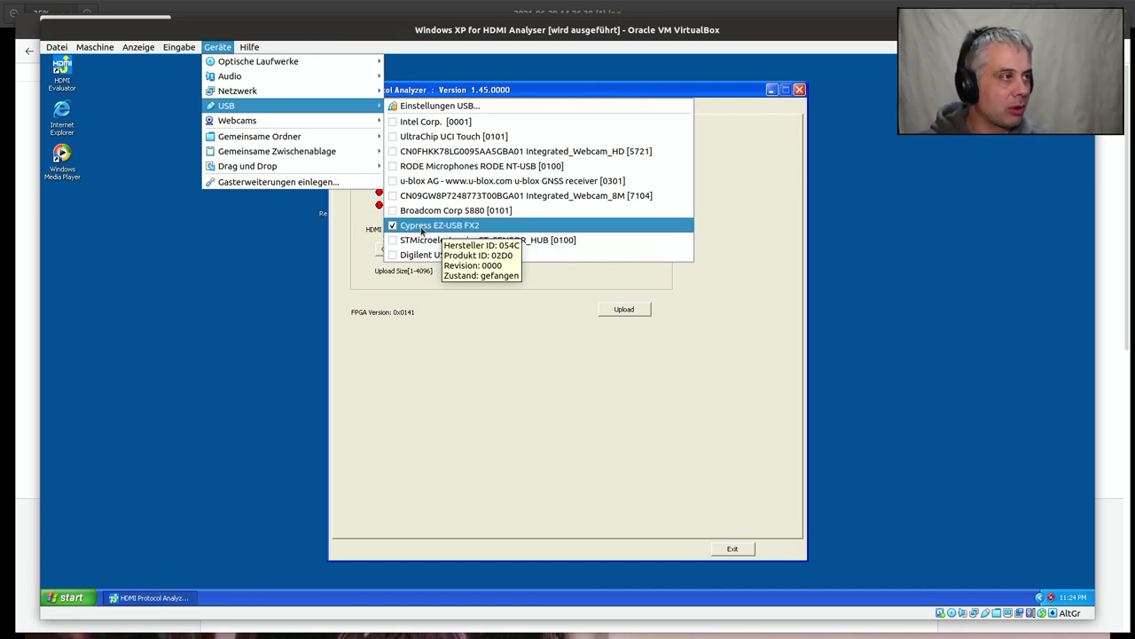
left_click(264, 255)
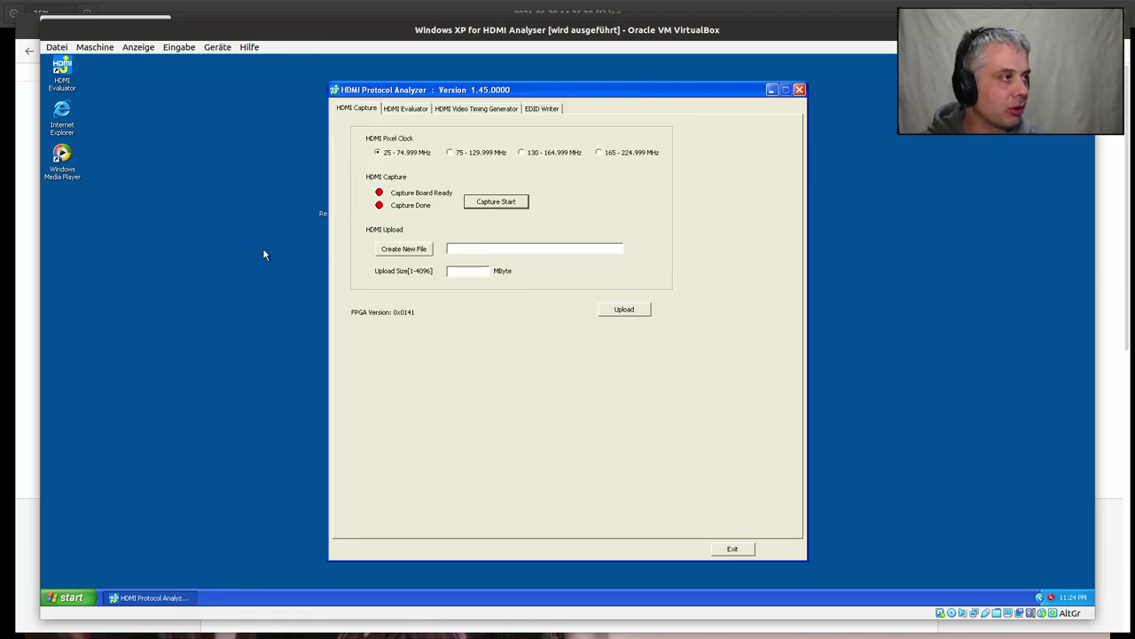
left_click(263, 250)
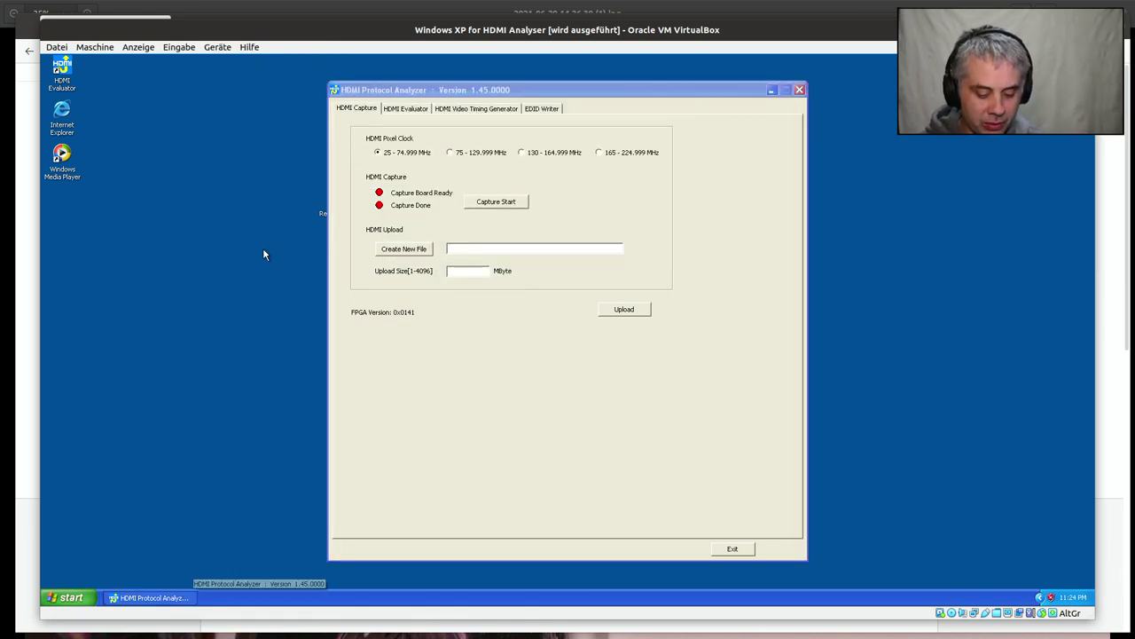
key("Down")
left_click(256, 256)
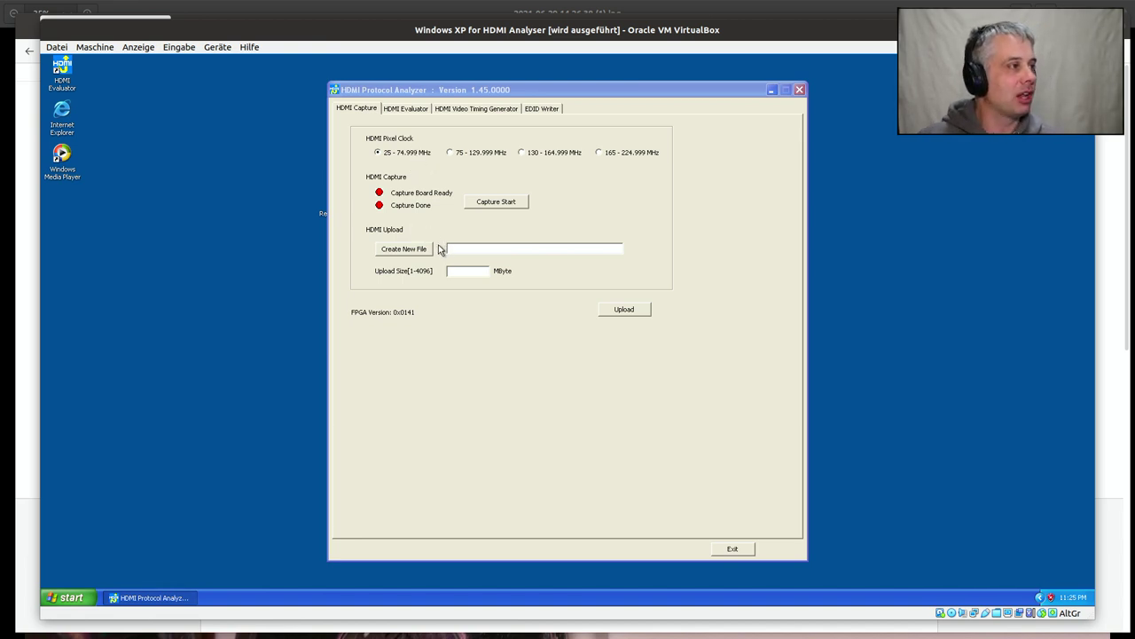
Step: Capture the HDMI signal and create stream.cap on the Z: share as the upload file
left_click(498, 202)
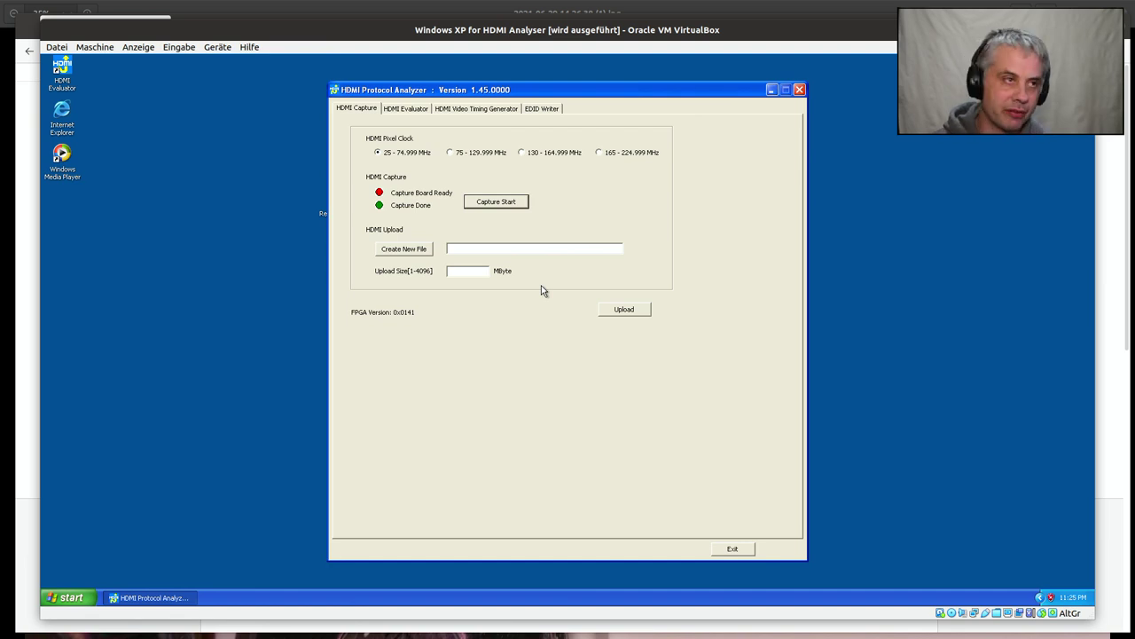
left_click(424, 252)
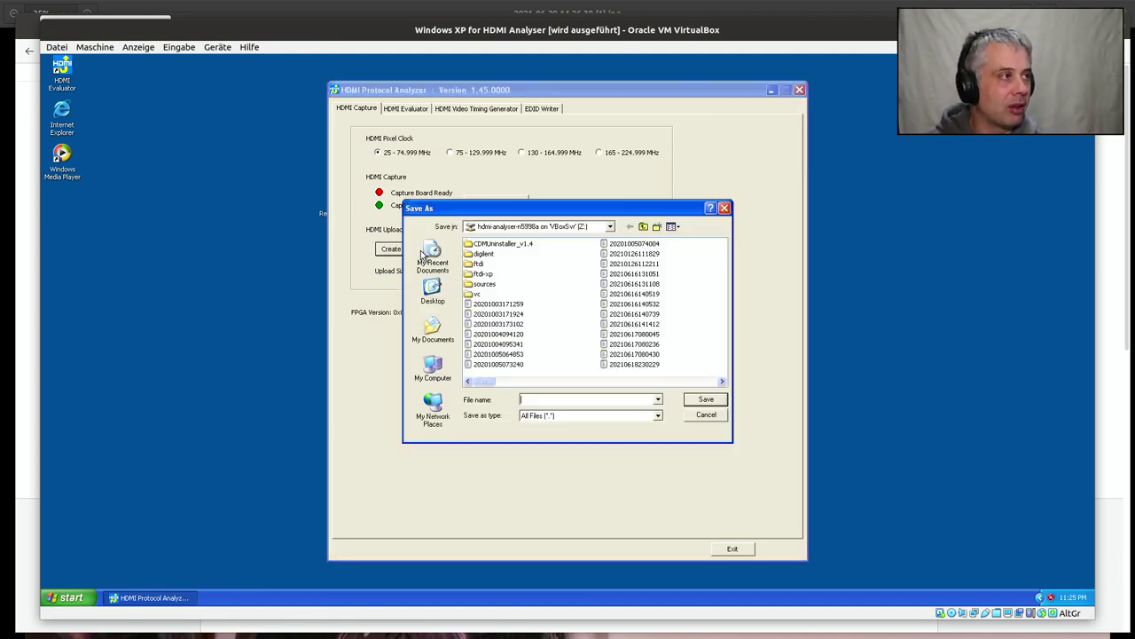
left_click(594, 382)
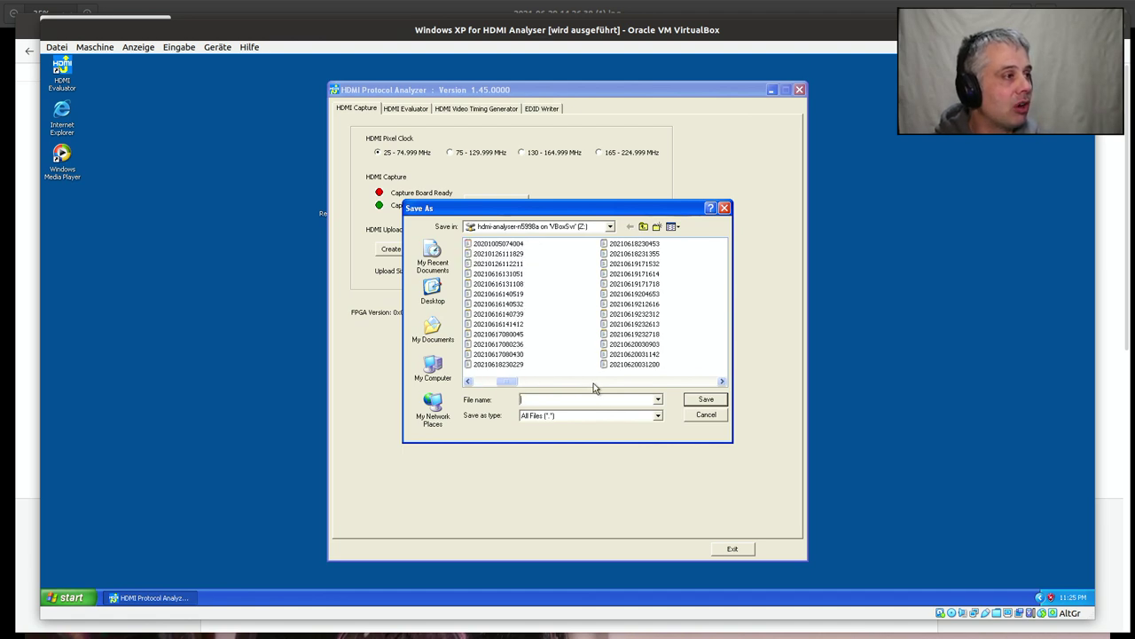
left_click(594, 382)
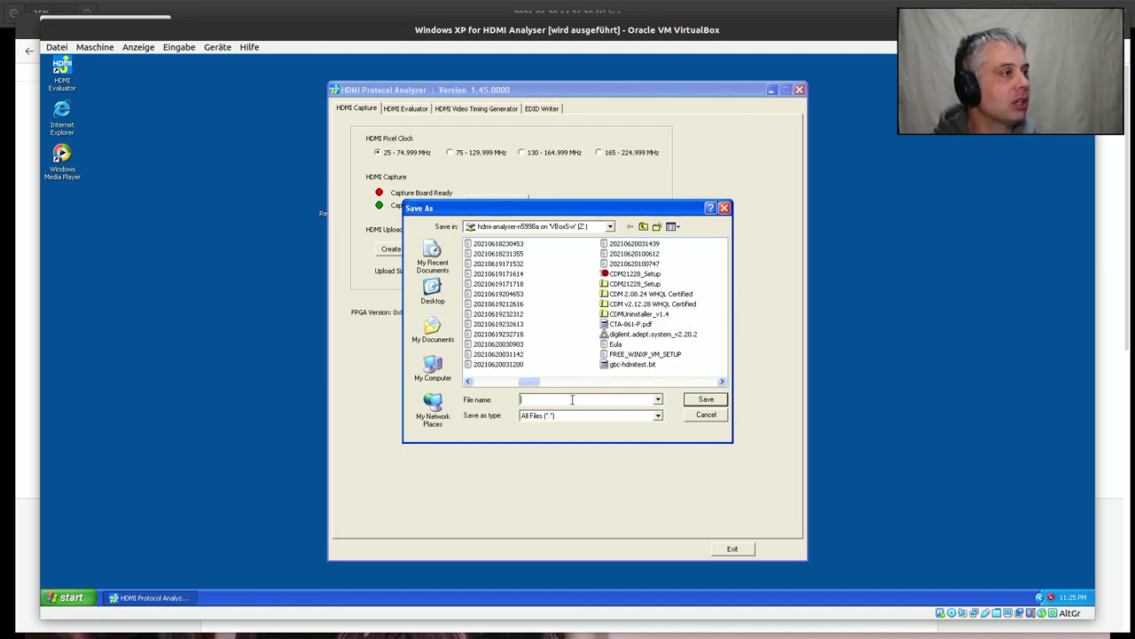
left_click(573, 399)
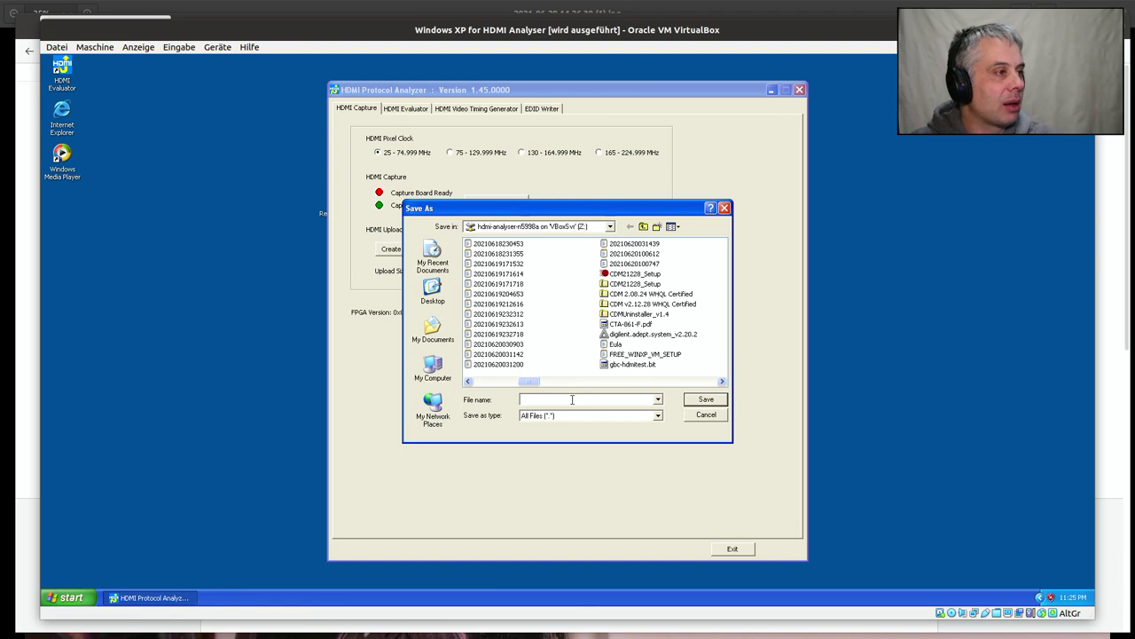
type("stream.c")
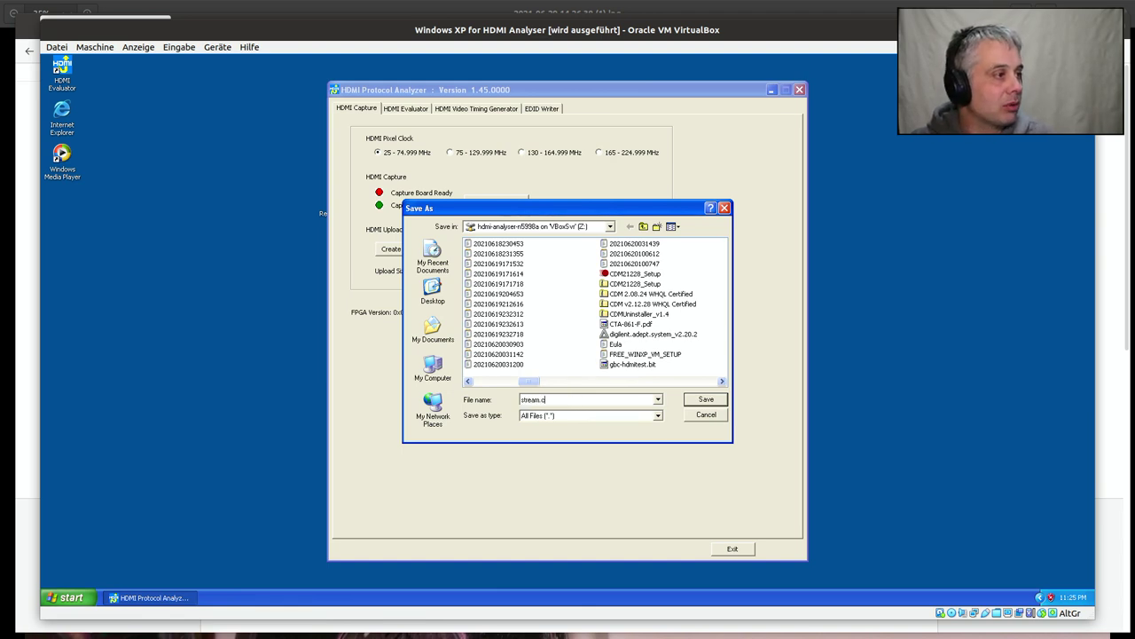
type("ap")
left_click(715, 400)
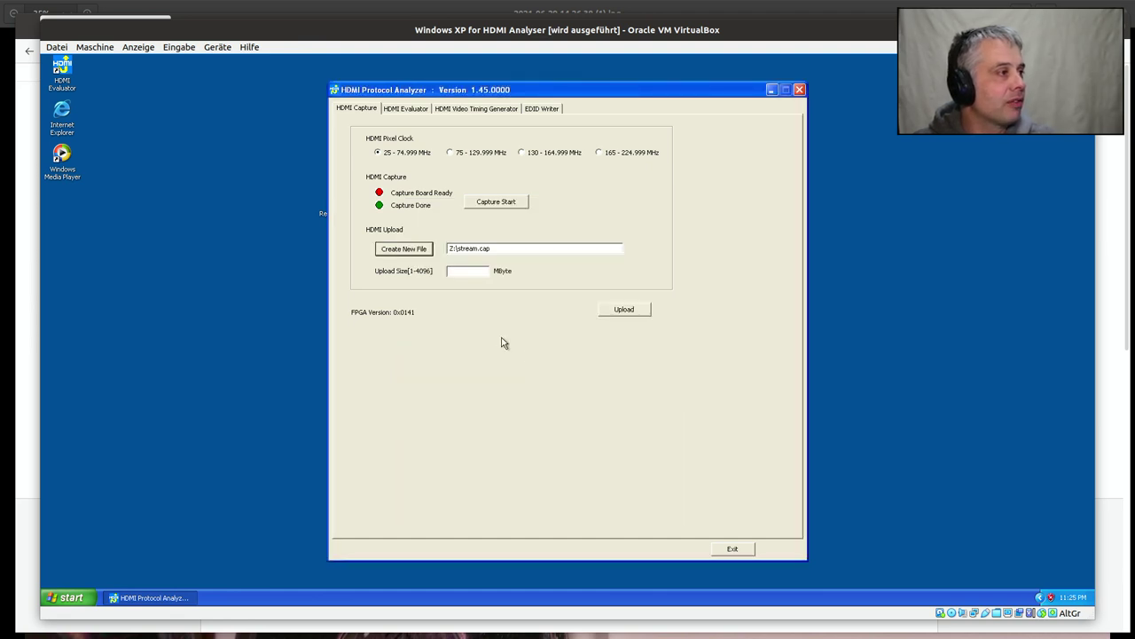
Step: Set the upload size to 100 MByte and upload the captured data to the file
left_click(463, 271)
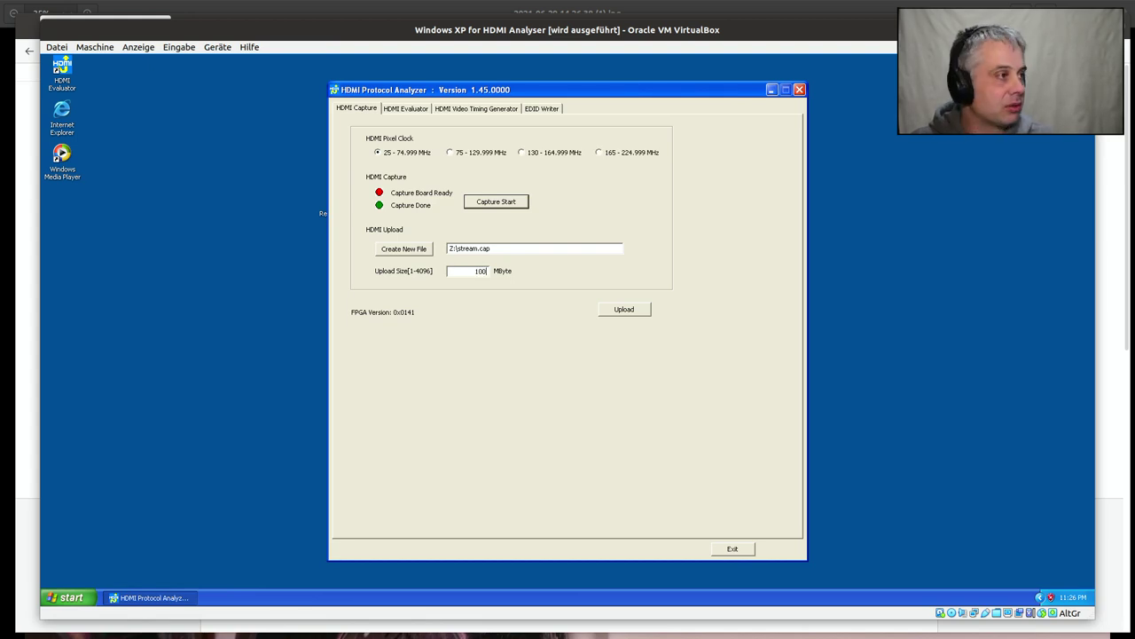
left_click(621, 312)
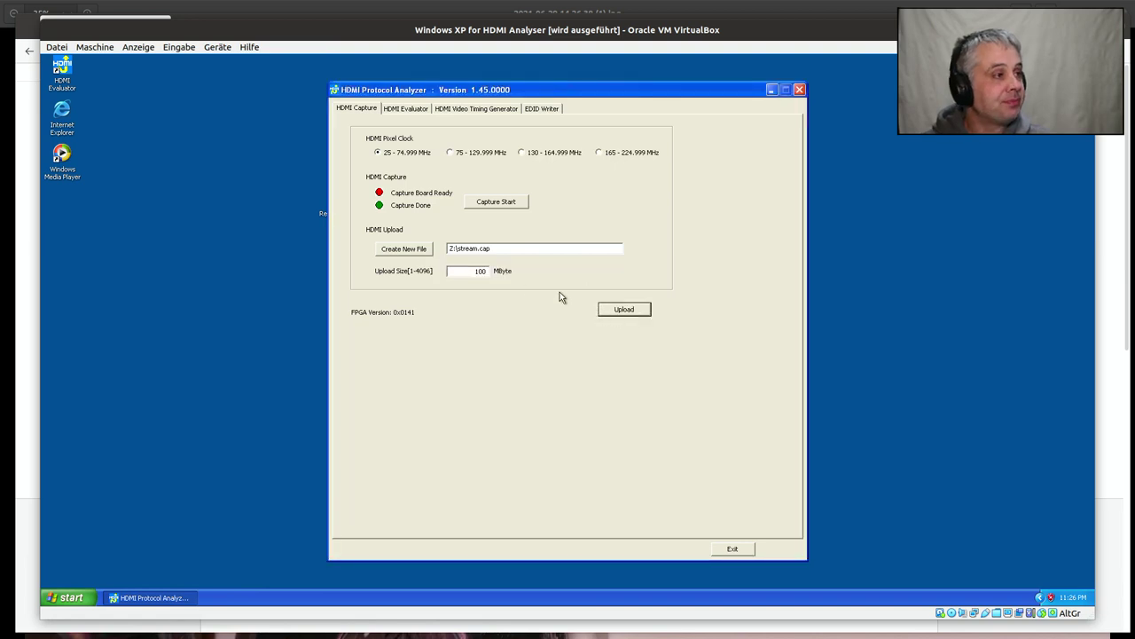
Step: Set the HDMI Evaluator's video format timing to 4 : 1280x720p @ 60Hz
left_click(404, 110)
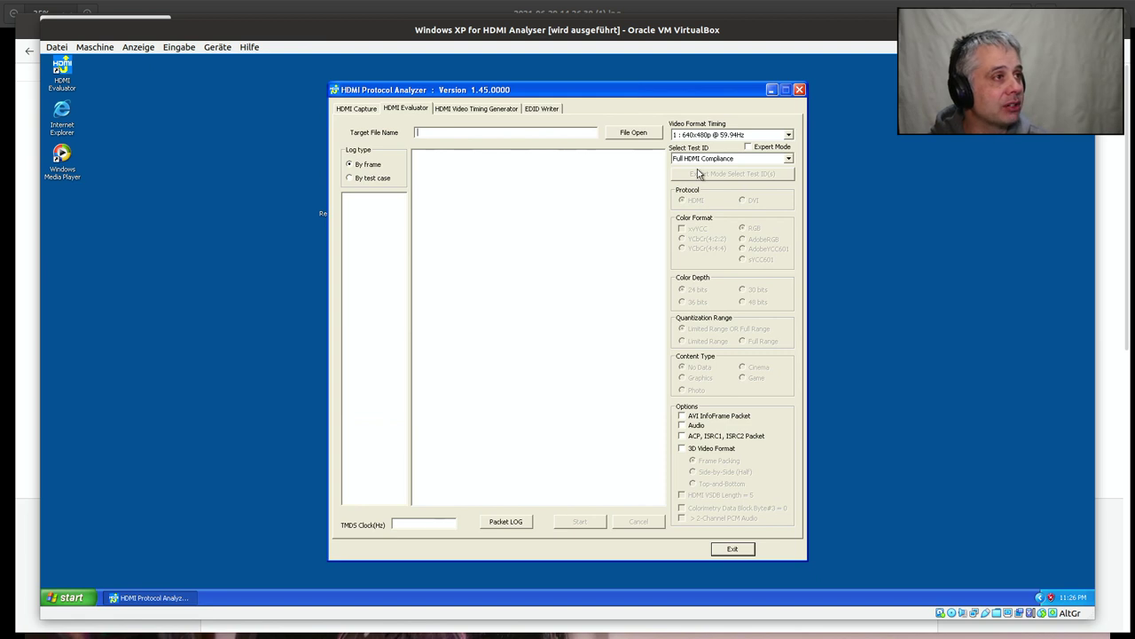
left_click(699, 135)
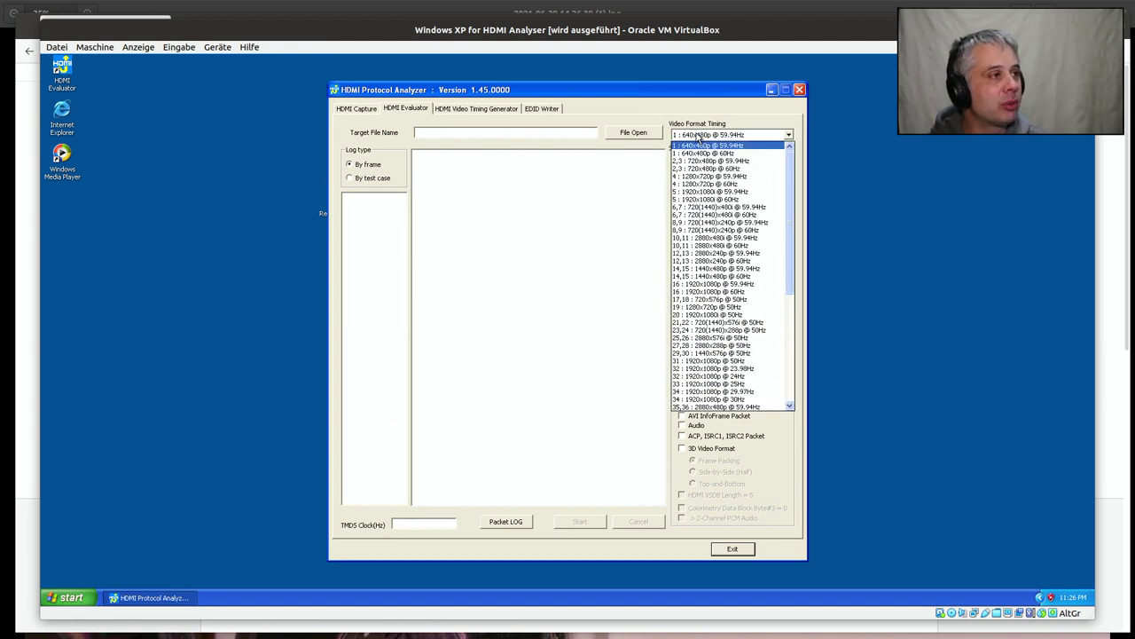
left_click(716, 176)
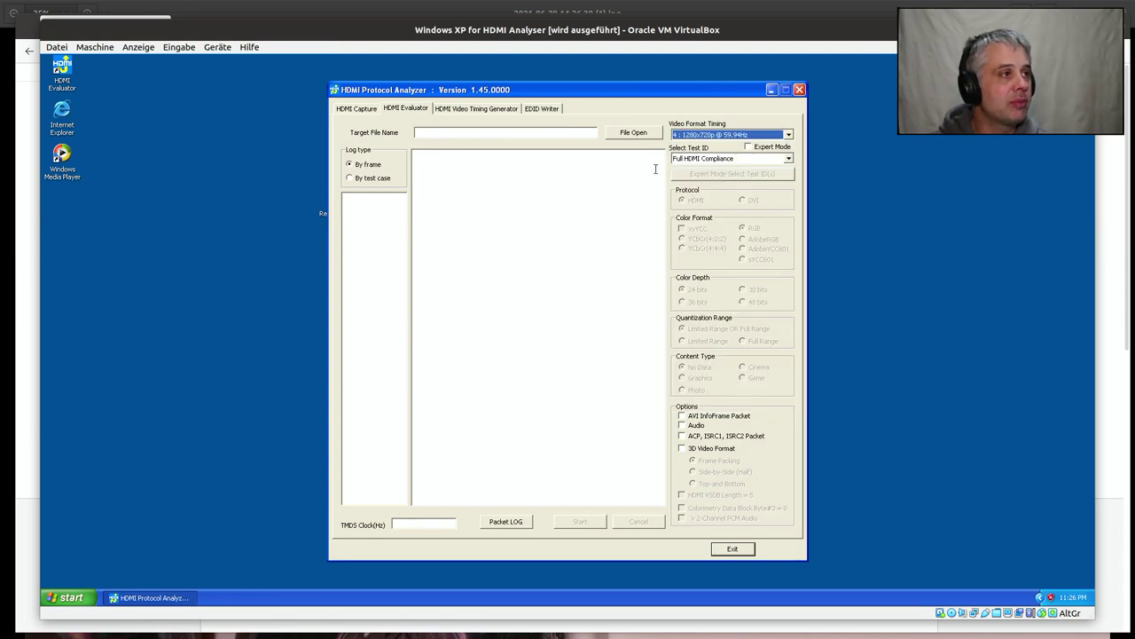
left_click(715, 138)
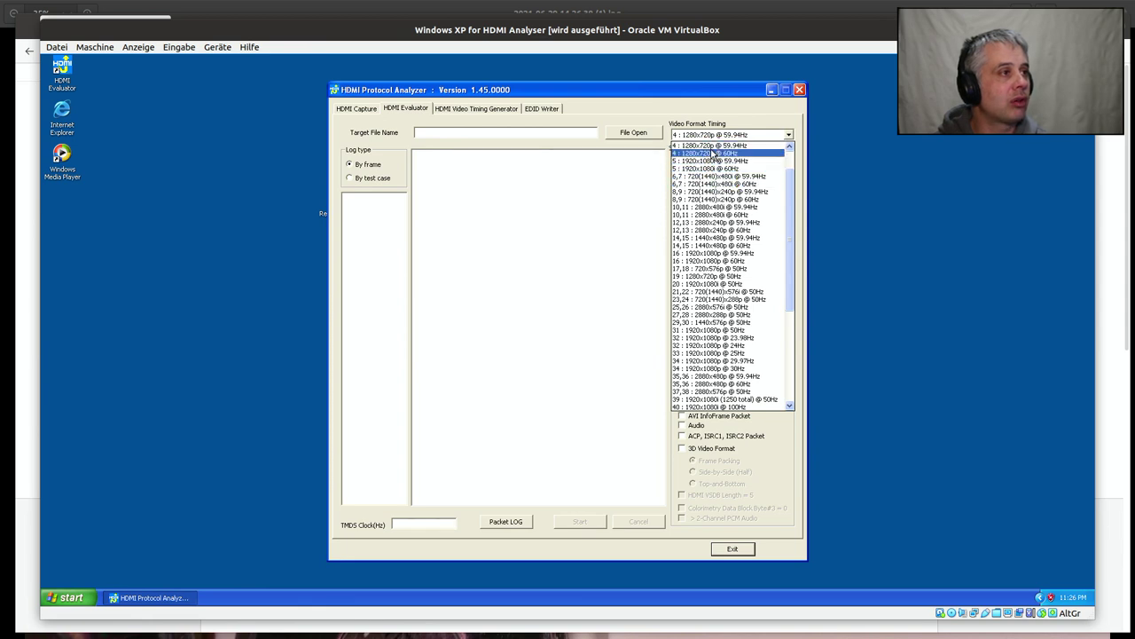
left_click(713, 154)
Step: Load stream.cap from the Z: share as the evaluator's target file
left_click(635, 134)
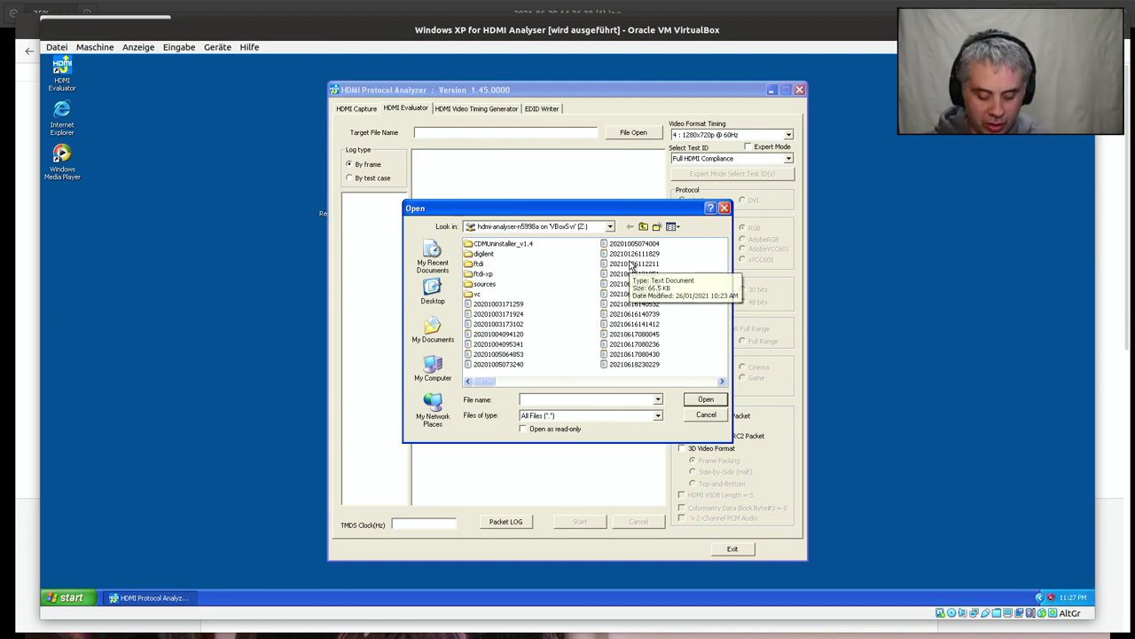
type("stream.")
key("Down")
key("Return")
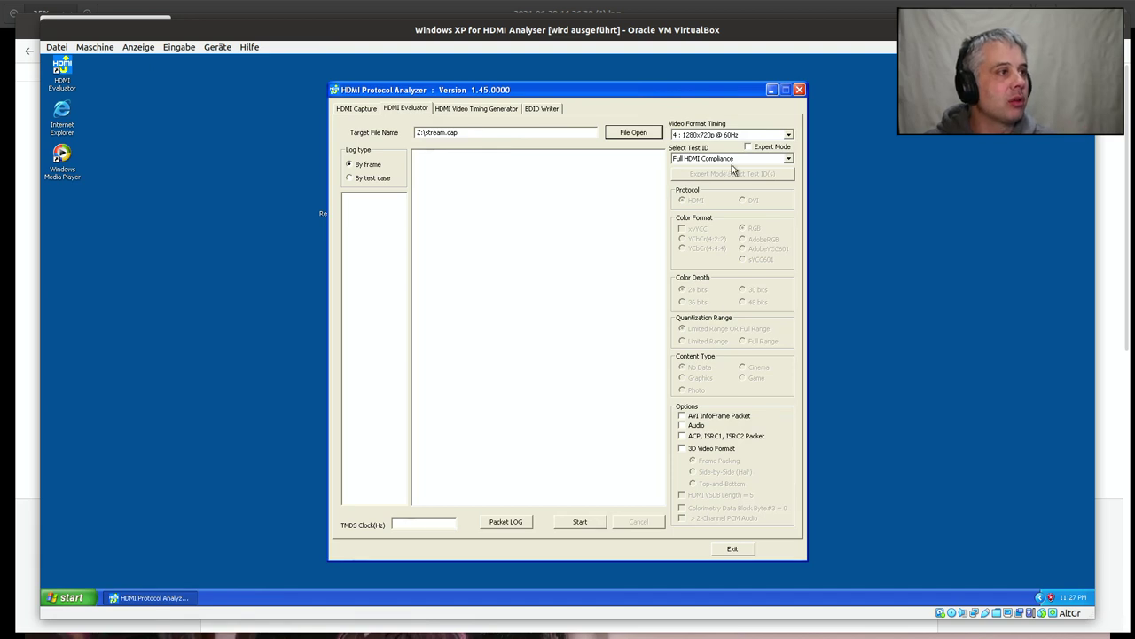
Step: Keep Full HDMI Compliance as the test ID and enable the AVI InfoFrame Packet and Audio options
left_click(789, 159)
left_click(791, 160)
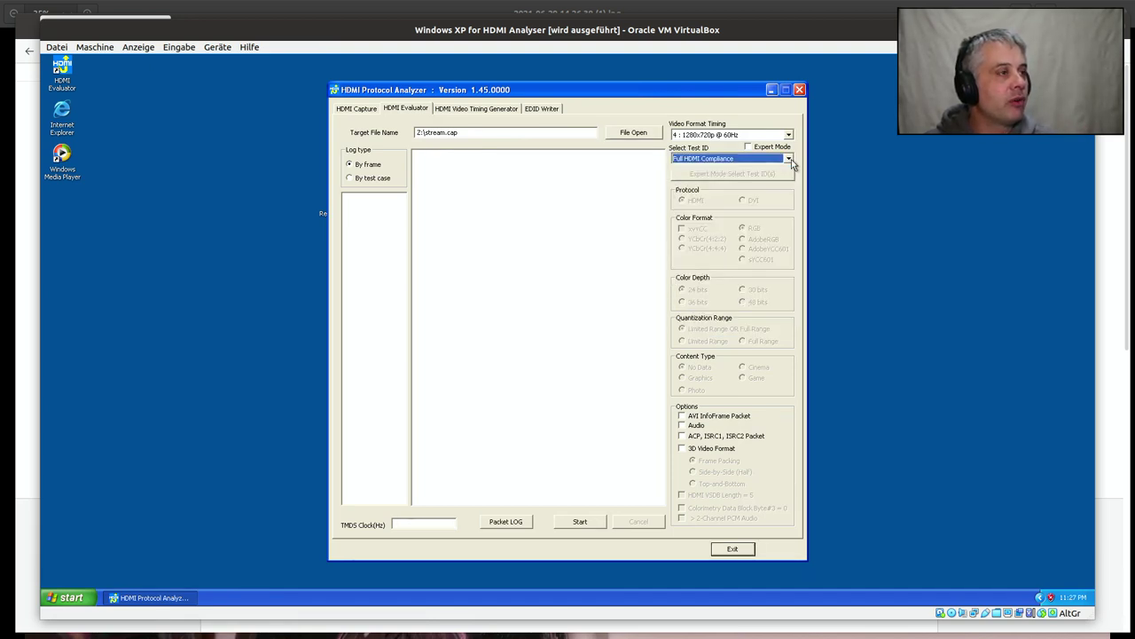
left_click(682, 416)
left_click(681, 426)
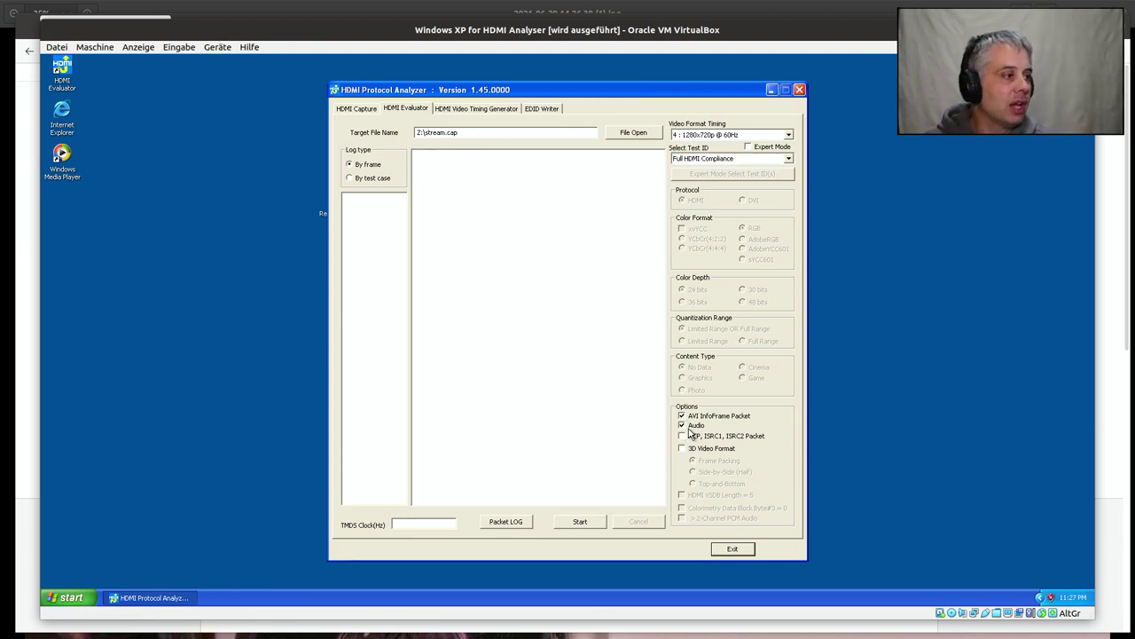
Step: Start the evaluation of the capture without a pixel clock value and stop it after the first frame
left_click(578, 523)
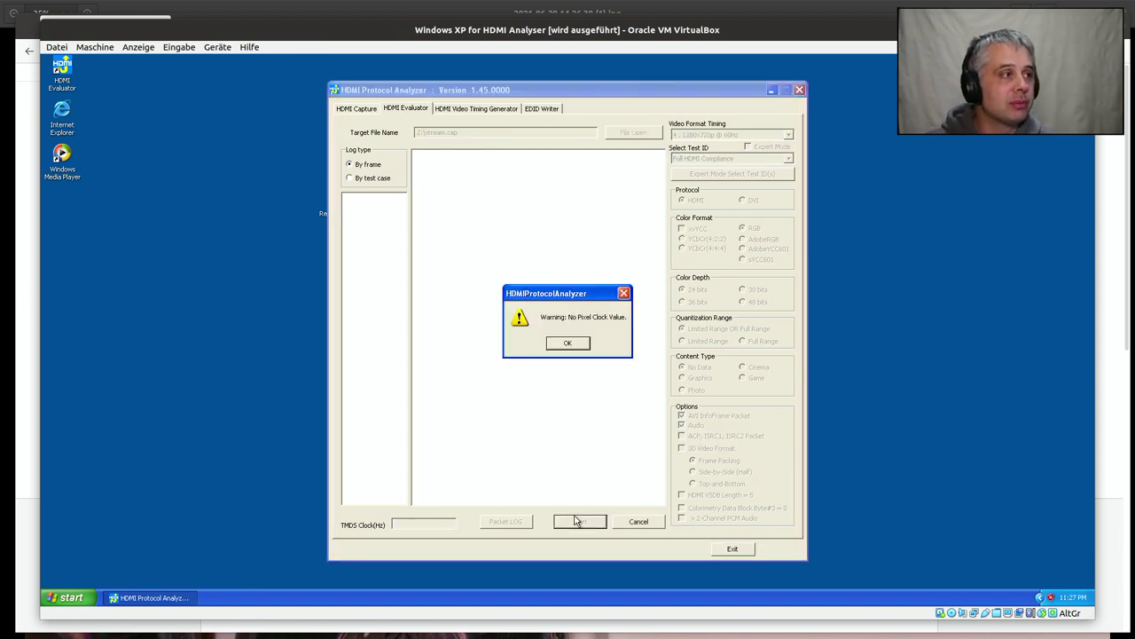
left_click(565, 346)
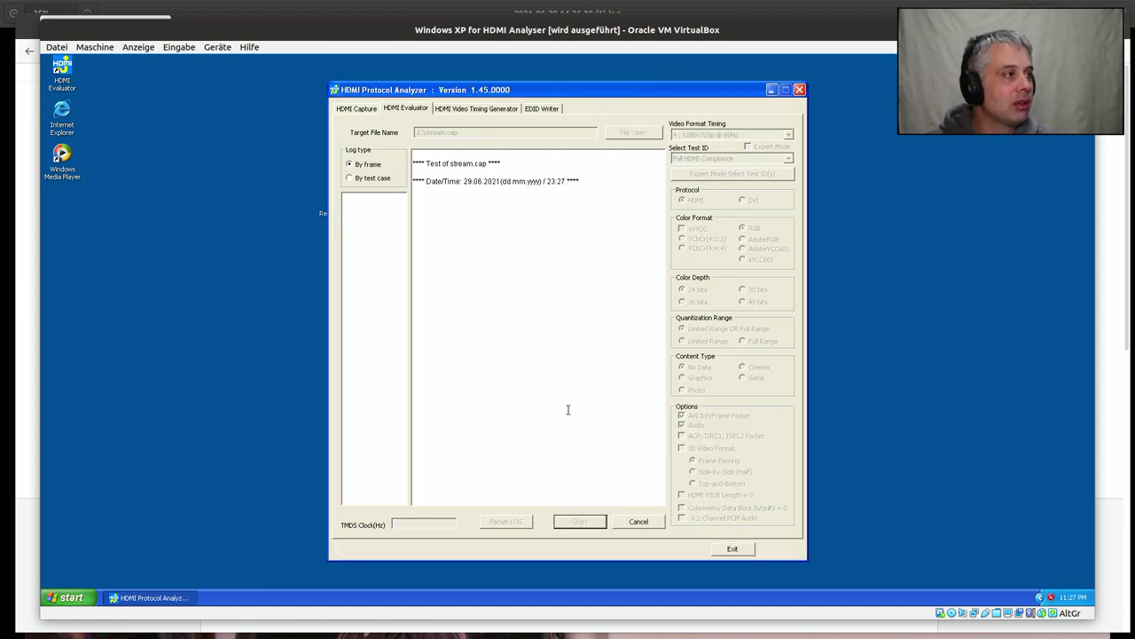
left_click(640, 523)
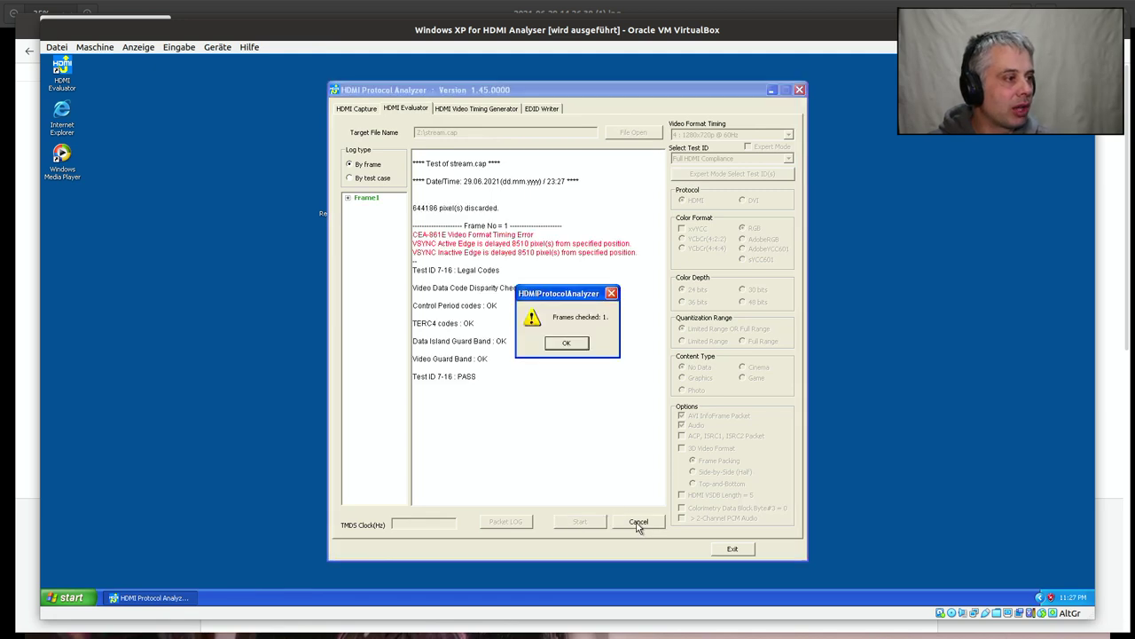
Step: Set the TMDS clock to 74250000 Hz and run the Full HDMI Compliance evaluation of the capture again
left_click(555, 346)
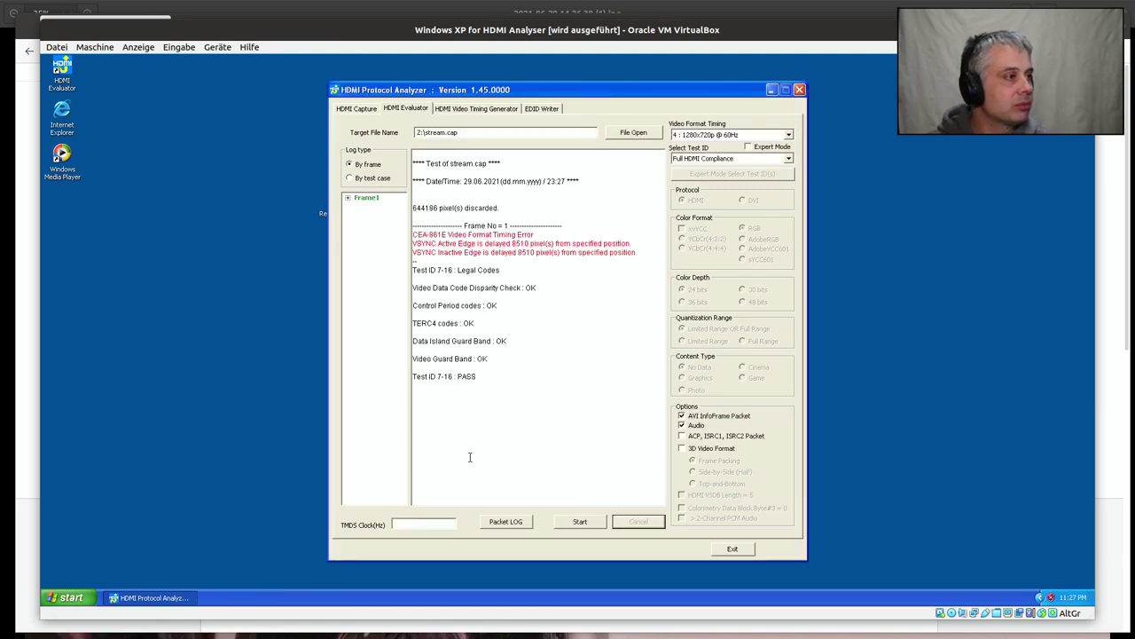
left_click(431, 524)
type("74250")
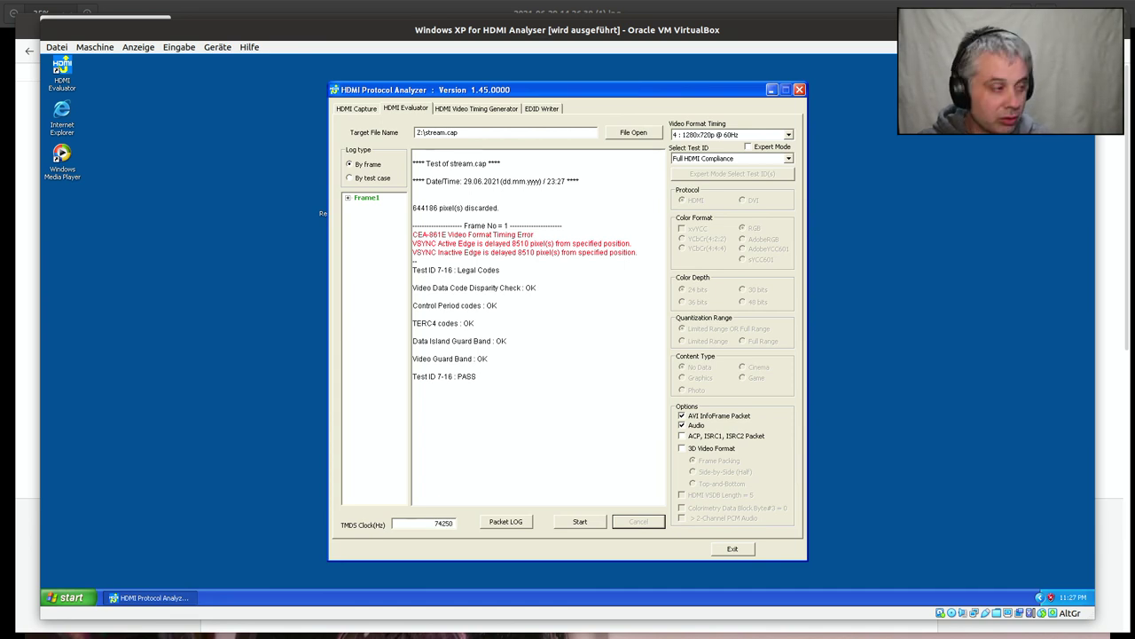
type("000")
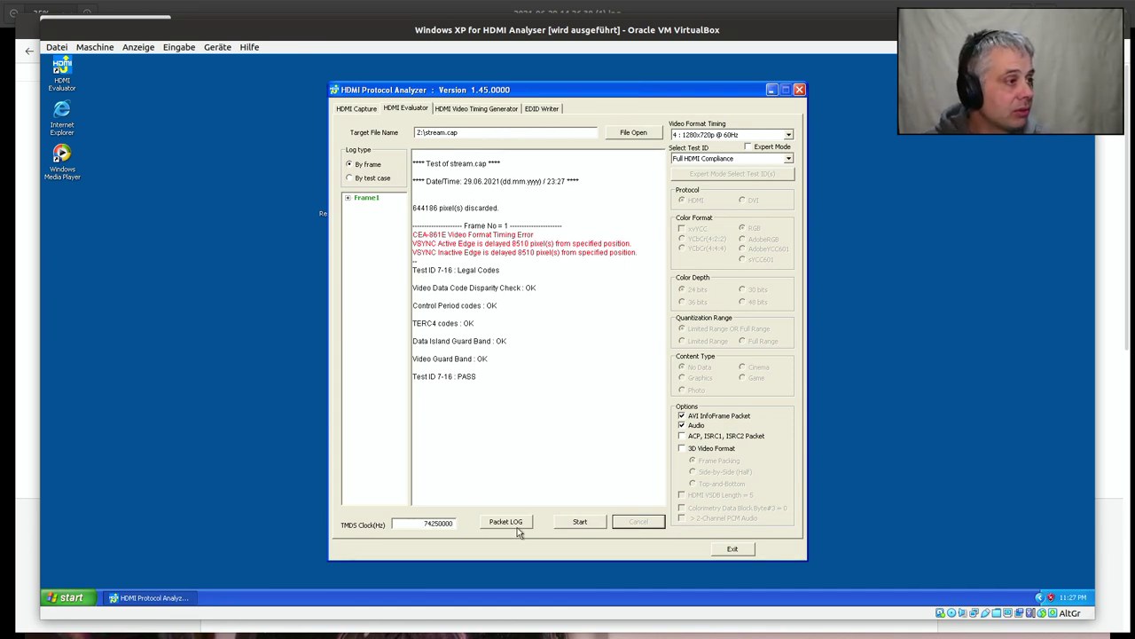
left_click(579, 522)
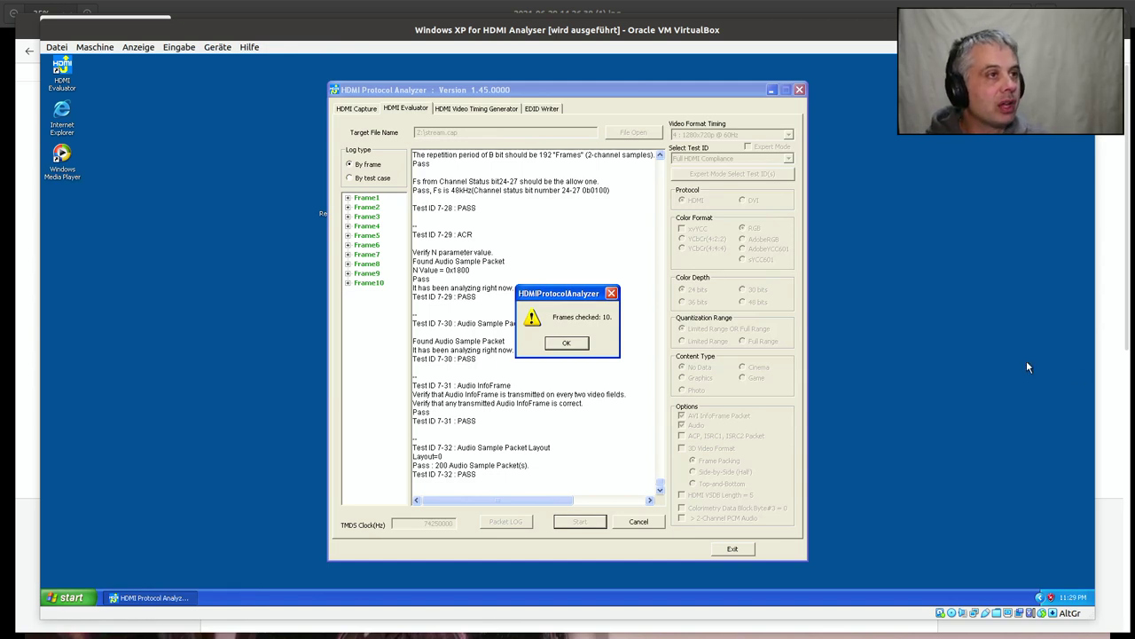
left_click(568, 344)
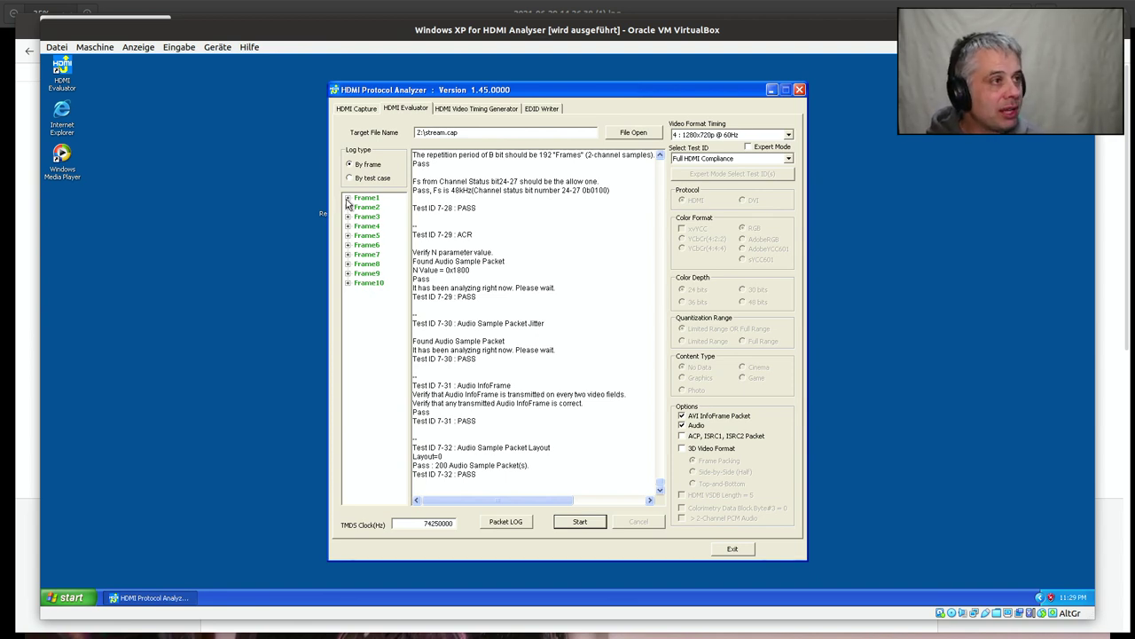
Step: Look over the available test IDs and examine Frame1's results for tests 7-16 to 7-19, including the Audio Sample Packet entry
left_click(789, 158)
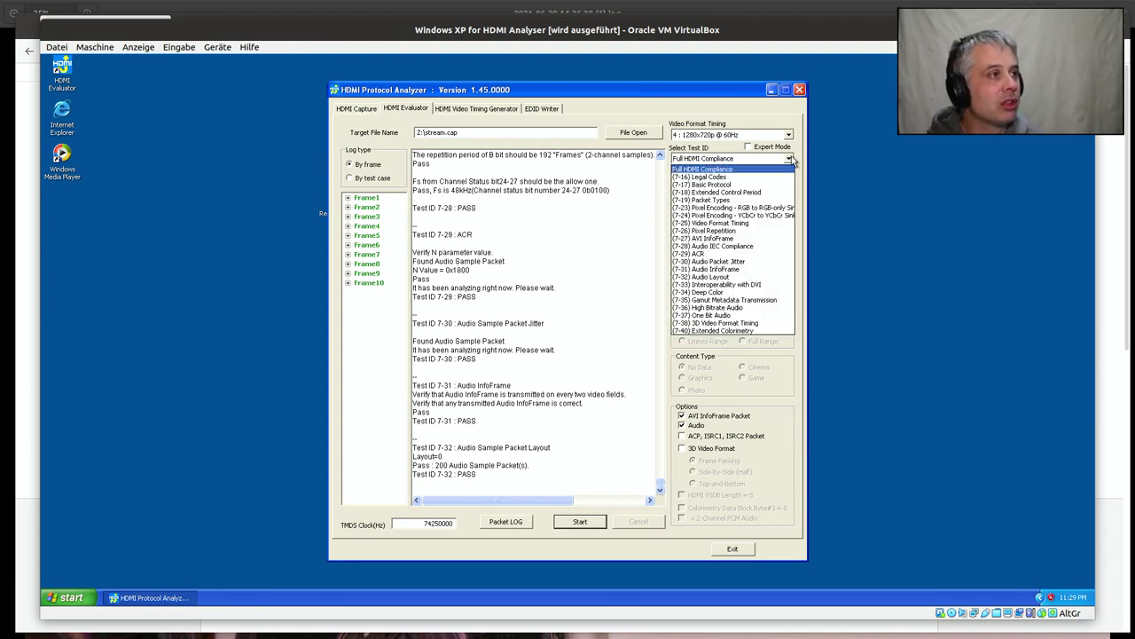
left_click(791, 159)
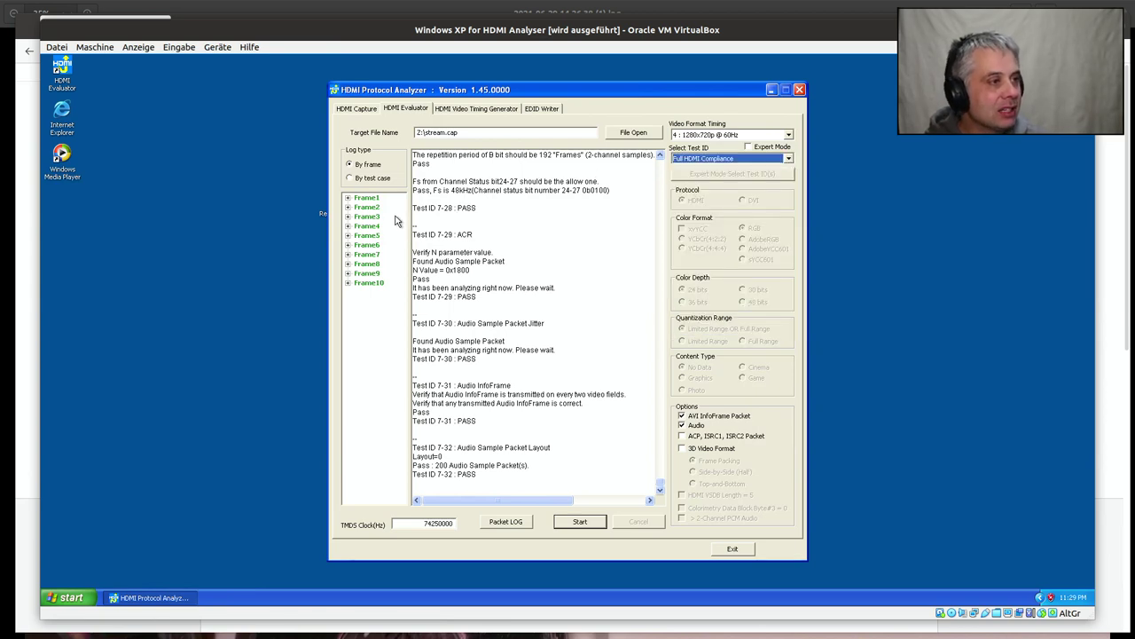
left_click(349, 199)
left_click(372, 207)
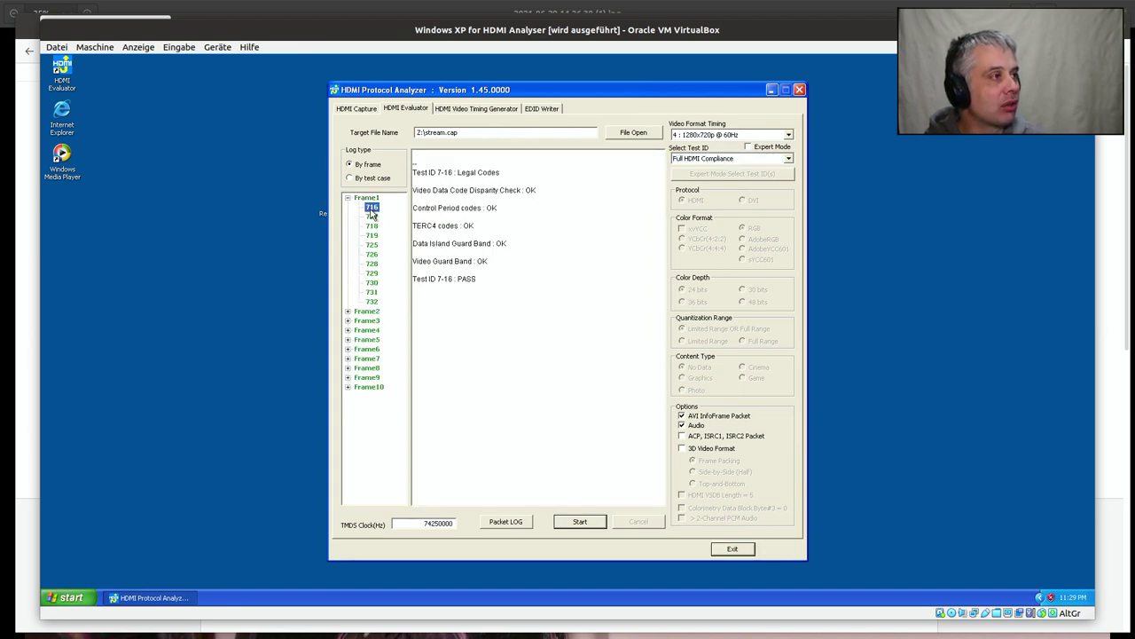
left_click(372, 216)
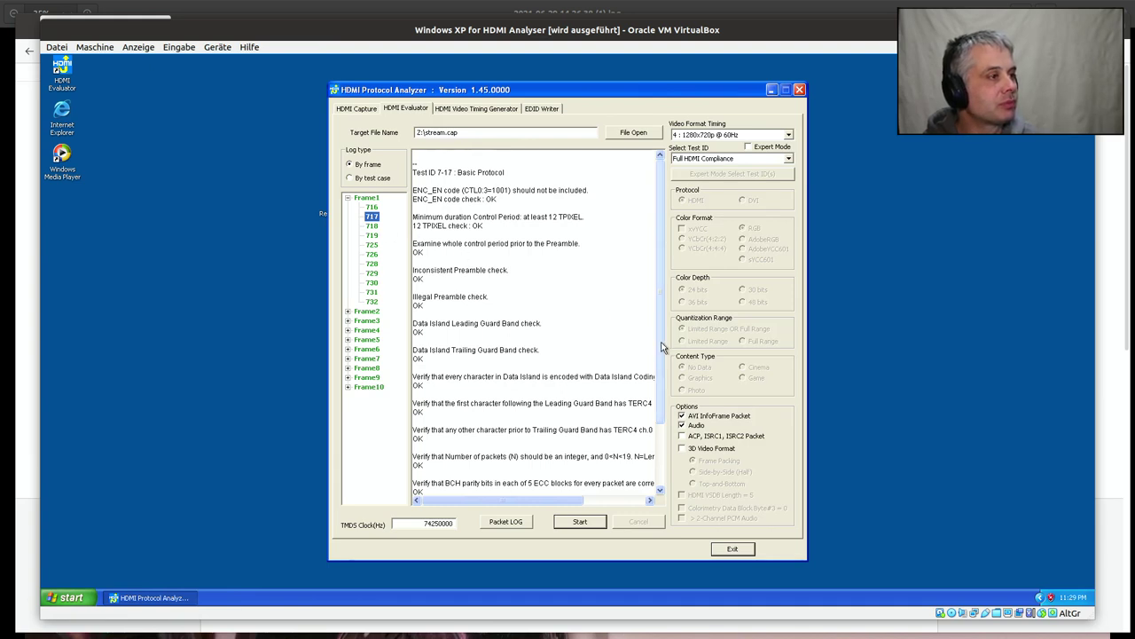
scroll(662, 346, "down", 2)
left_click(370, 226)
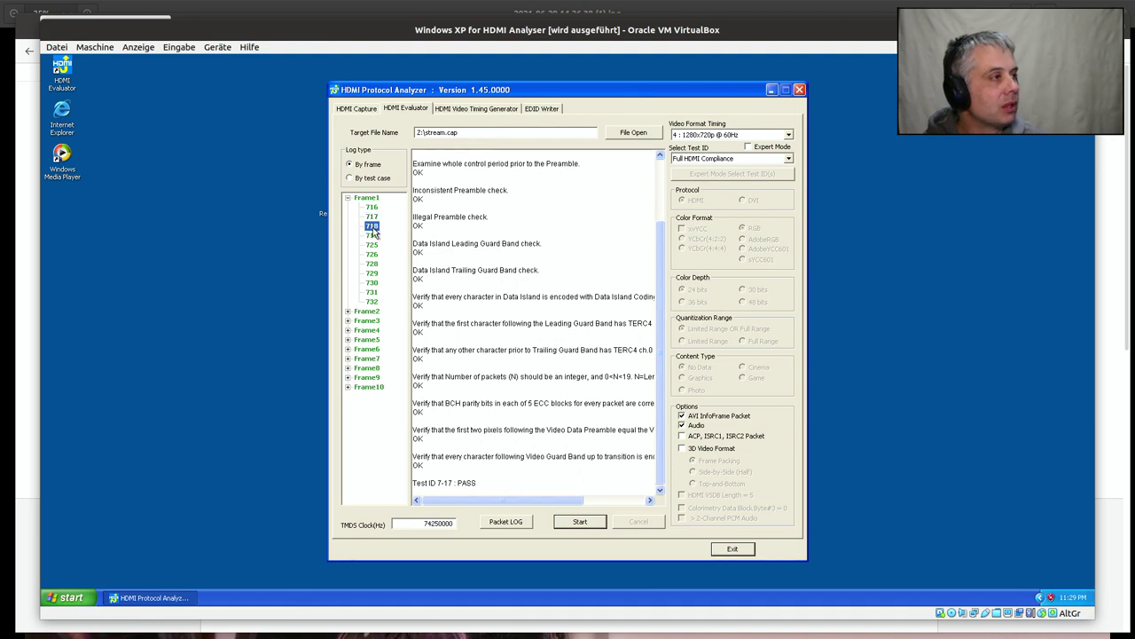
left_click(373, 236)
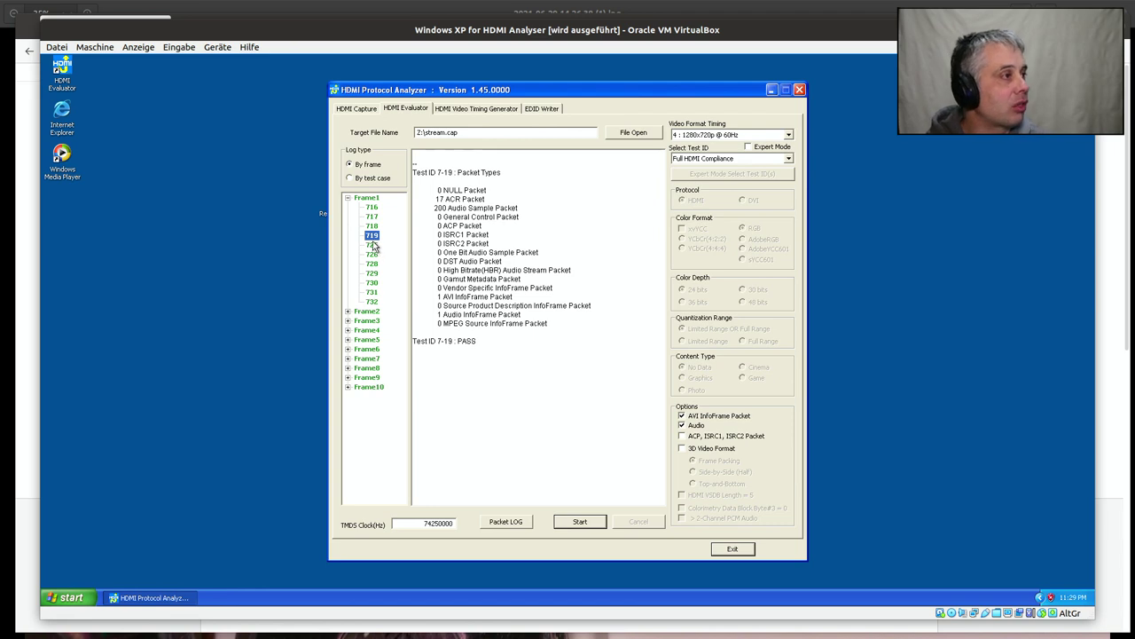
left_click_drag(433, 209, 526, 208)
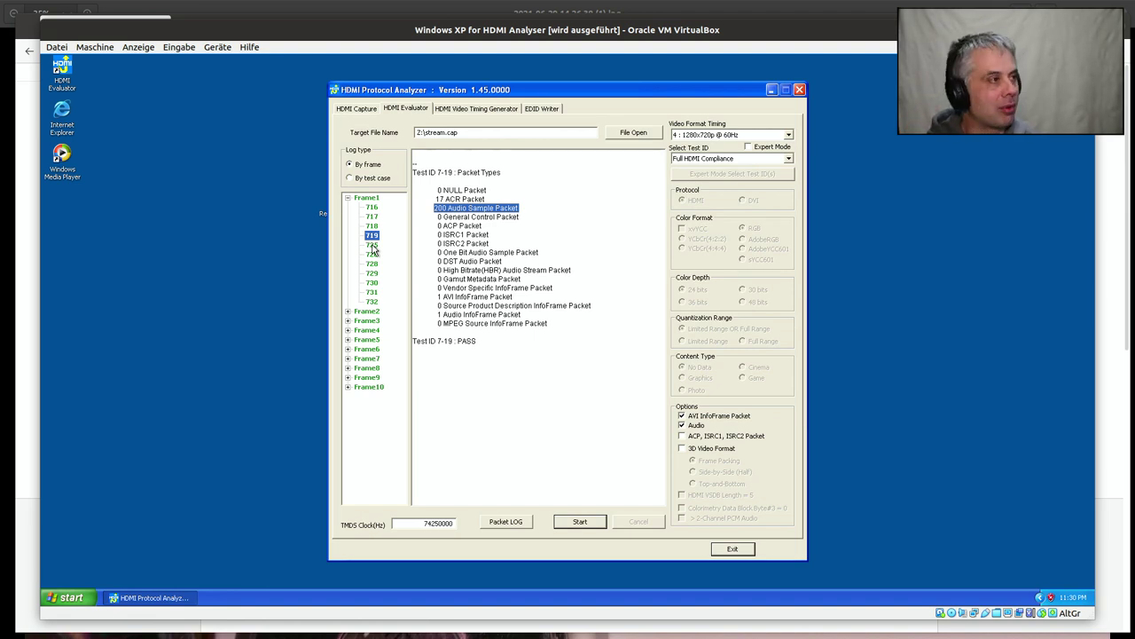
Step: Examine Frame1's results for video format timing, pixel repetition, audio IEC compliance, ACR and audio packet jitter
left_click(372, 244)
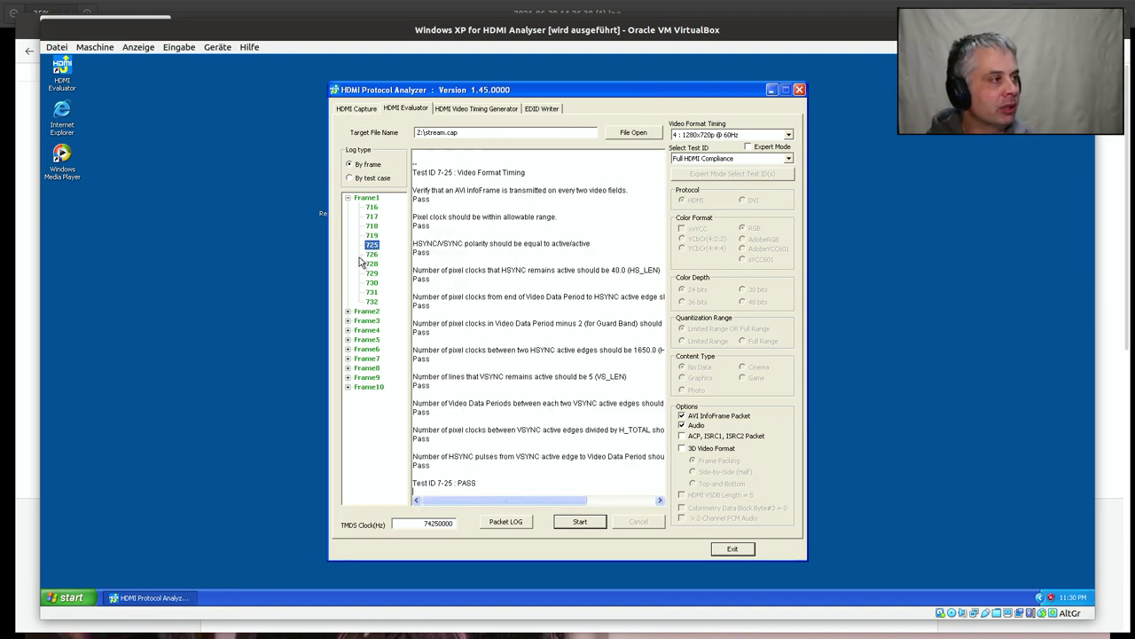
left_click(372, 256)
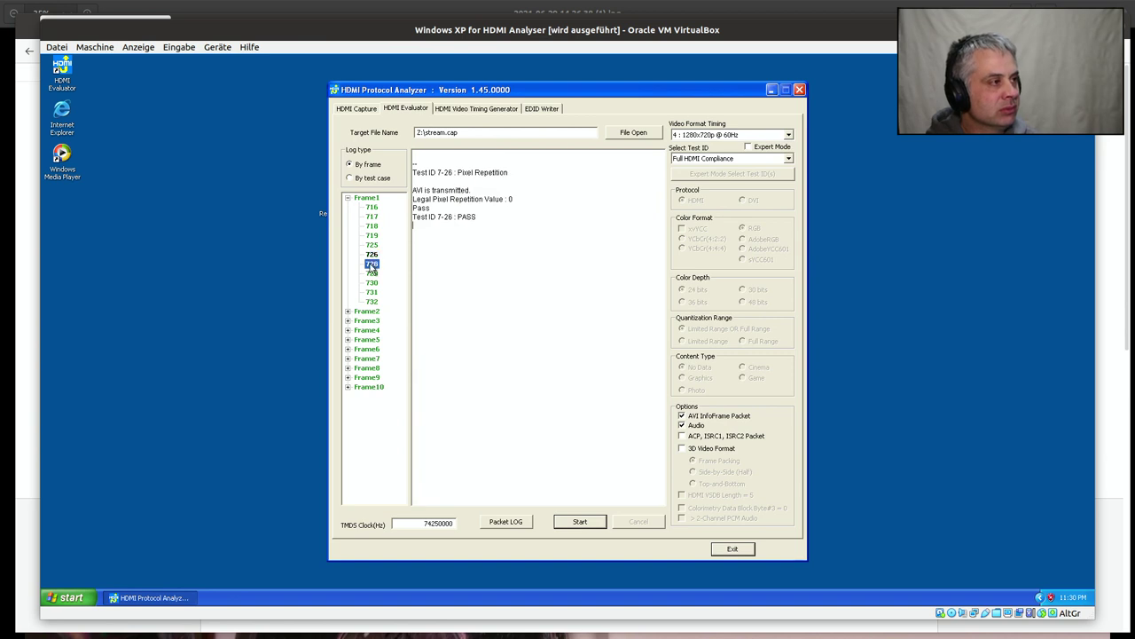
left_click(372, 264)
left_click(372, 273)
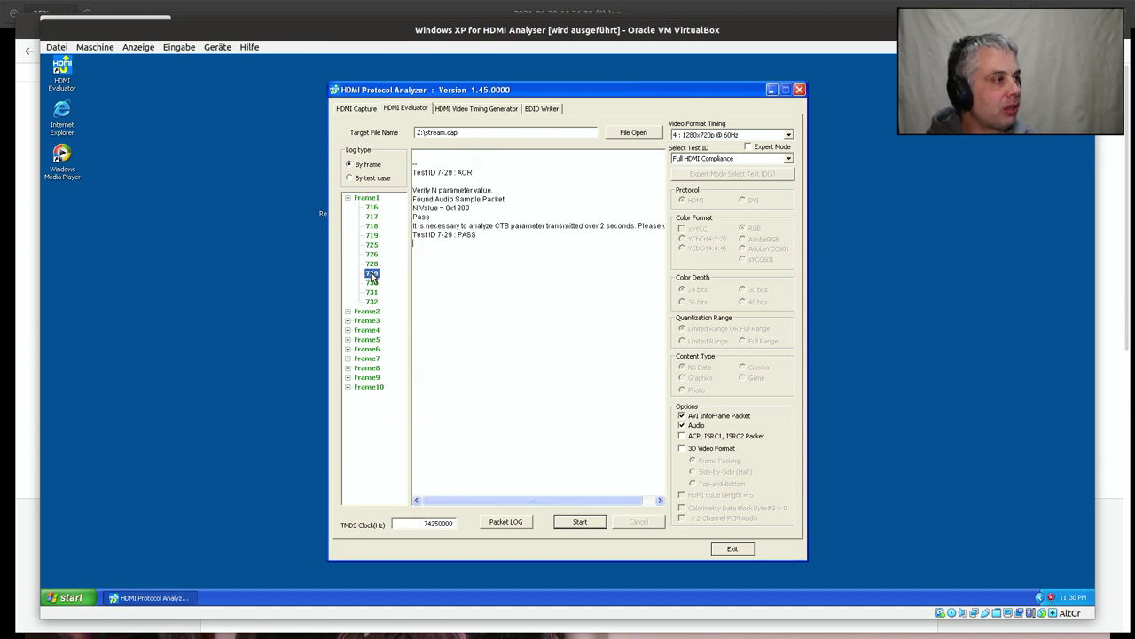
left_click(372, 282)
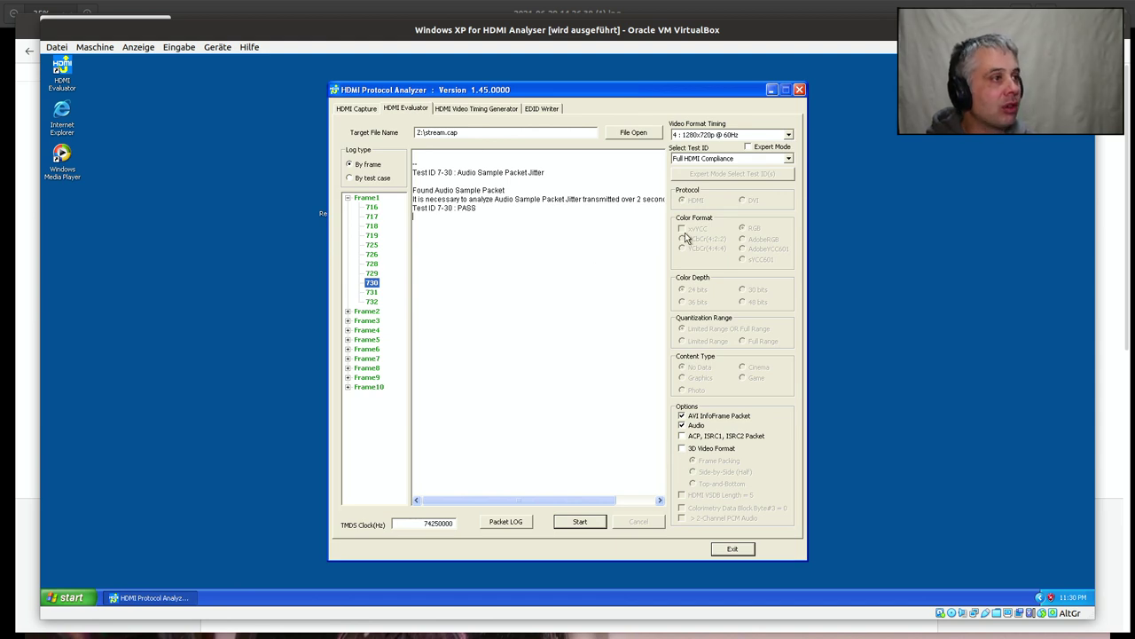
Step: Enable Expert Mode and select all test IDs for the evaluation
left_click(749, 147)
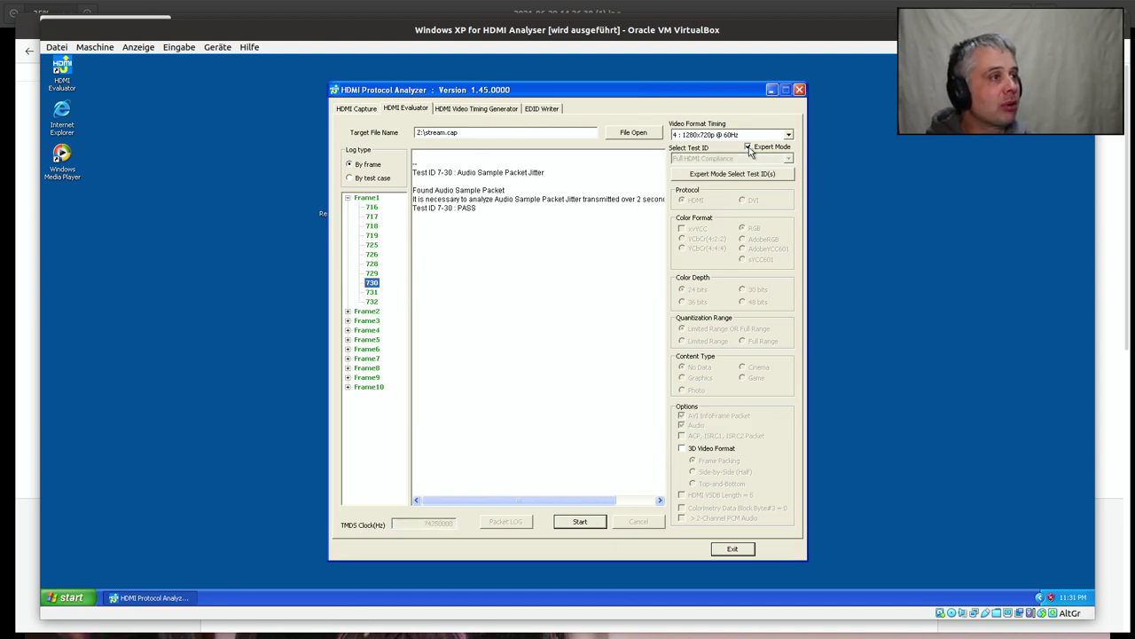
left_click(779, 177)
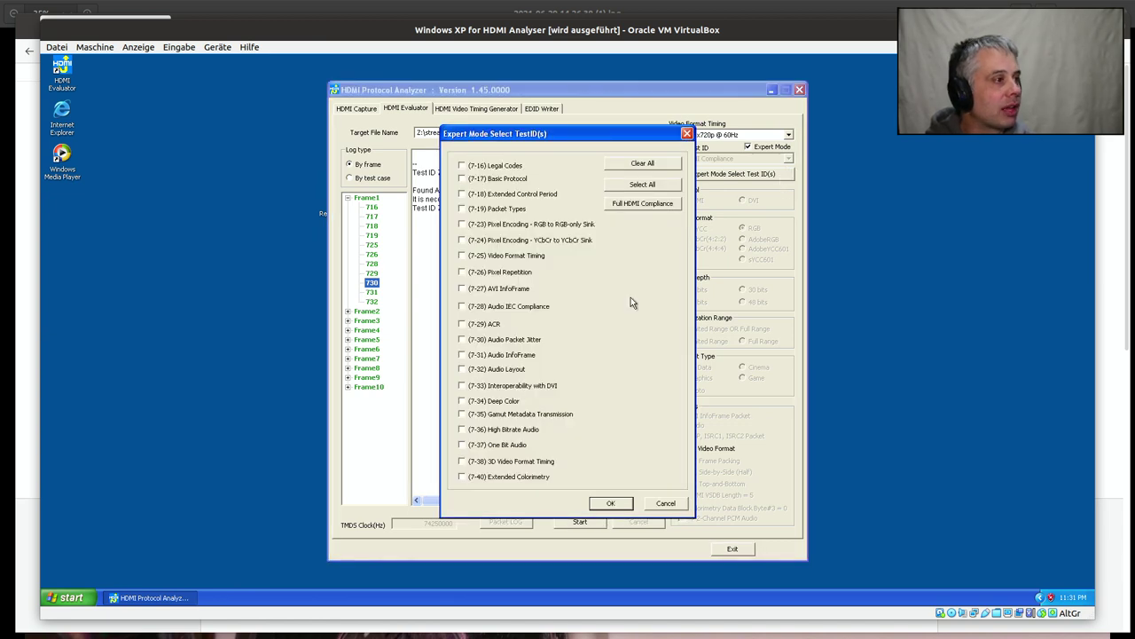
left_click(635, 188)
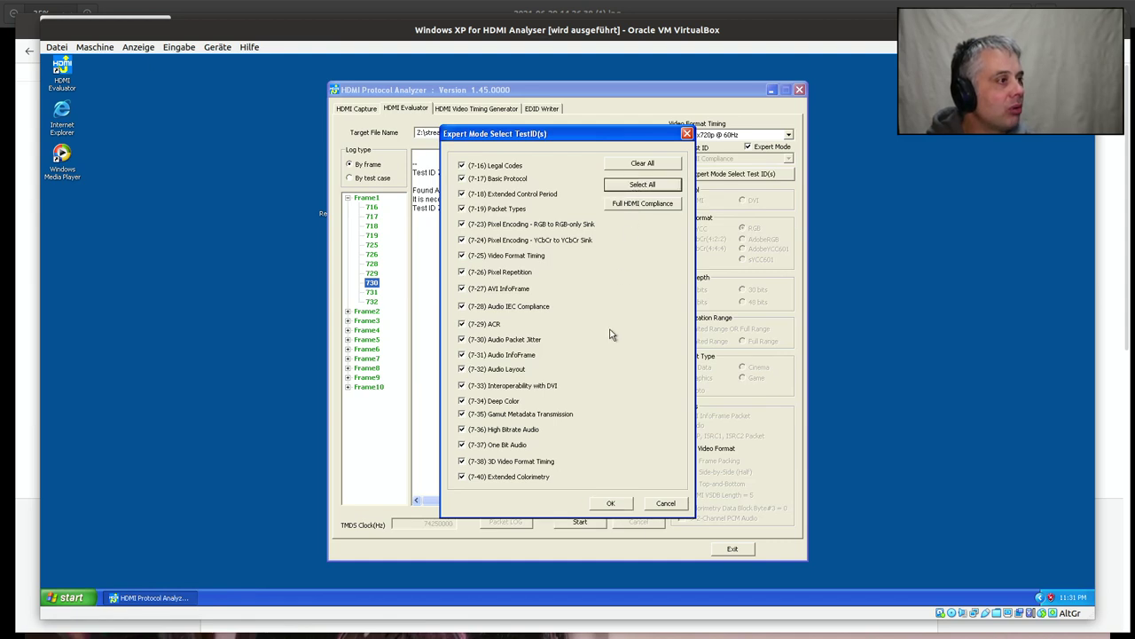
left_click(610, 504)
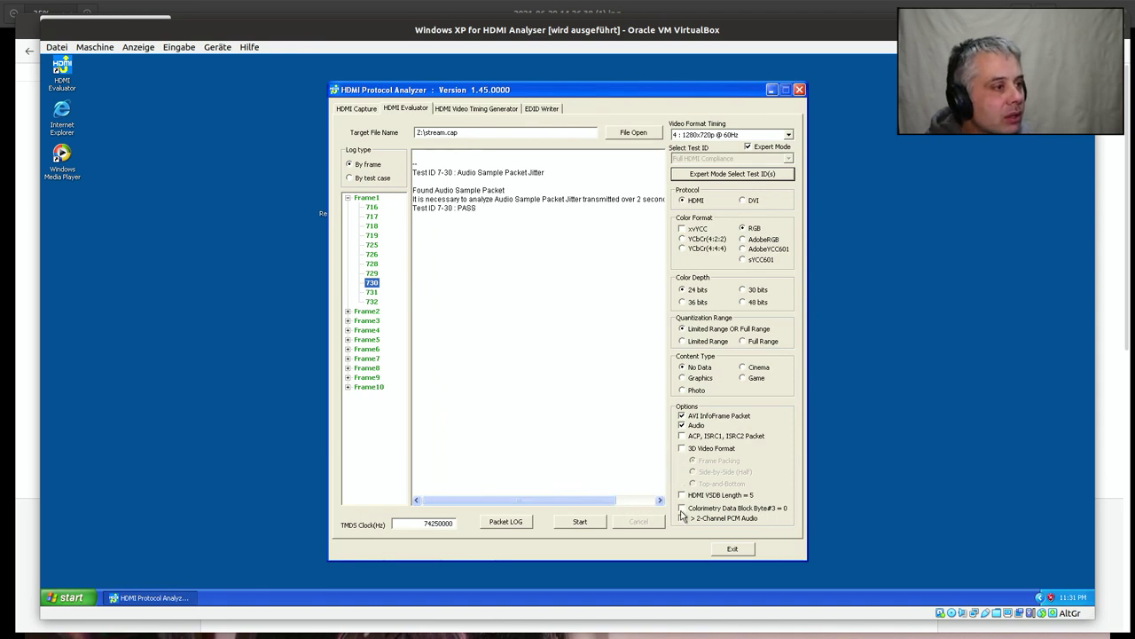
Step: Start the expert-mode evaluation and accept each displayed RGB picture as expected, advancing to the next frame each time
left_click(576, 523)
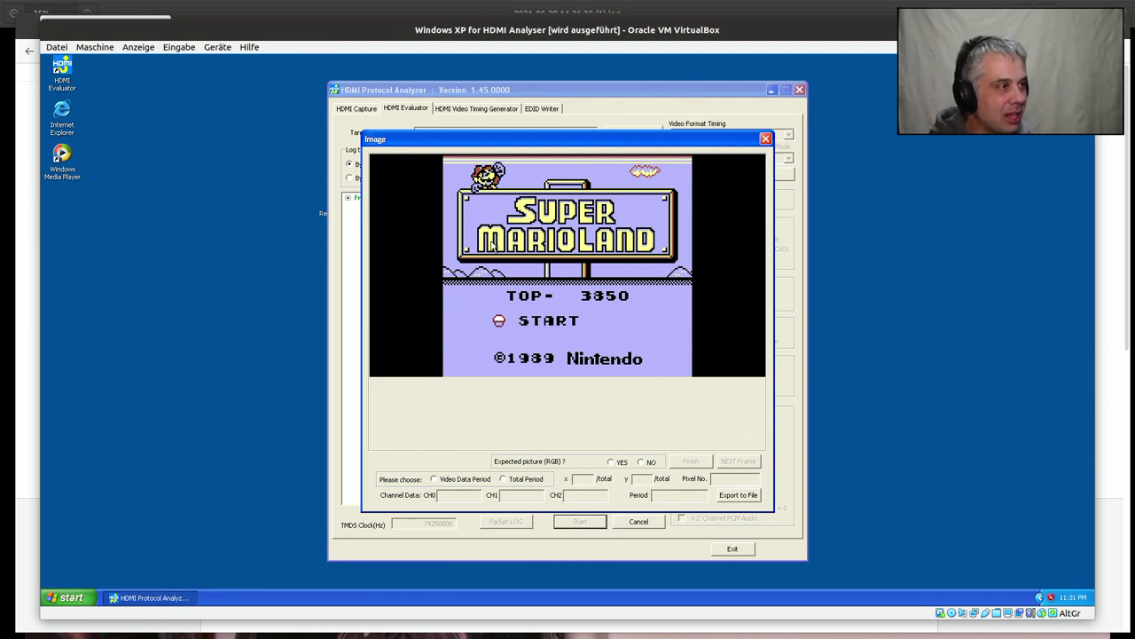
left_click(612, 462)
left_click(739, 462)
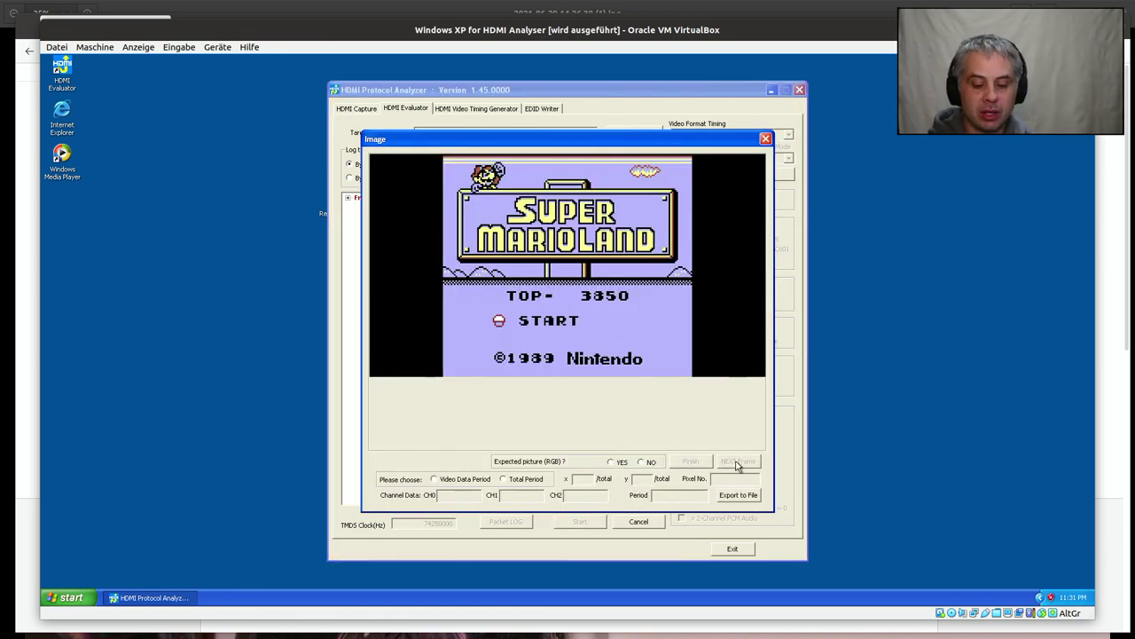
left_click(612, 462)
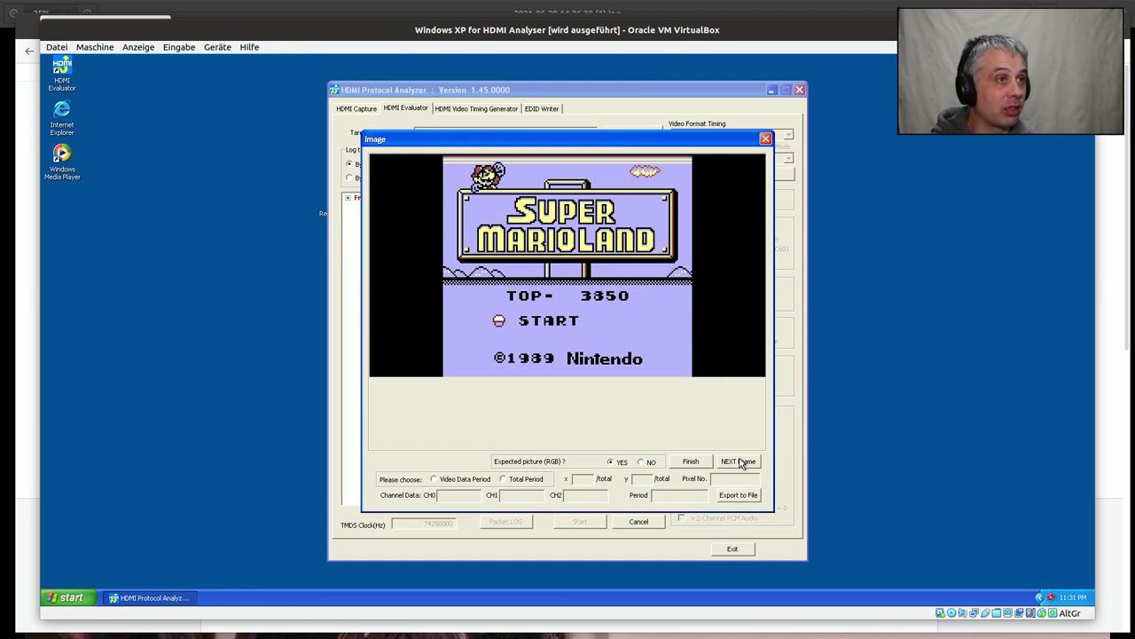
left_click(742, 462)
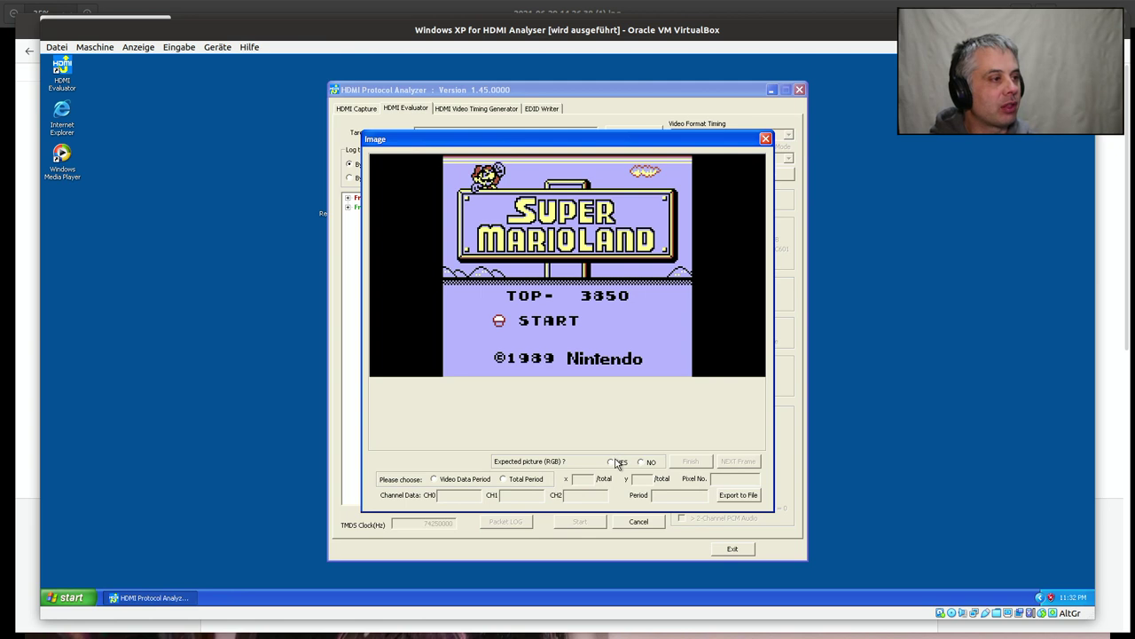
left_click(611, 462)
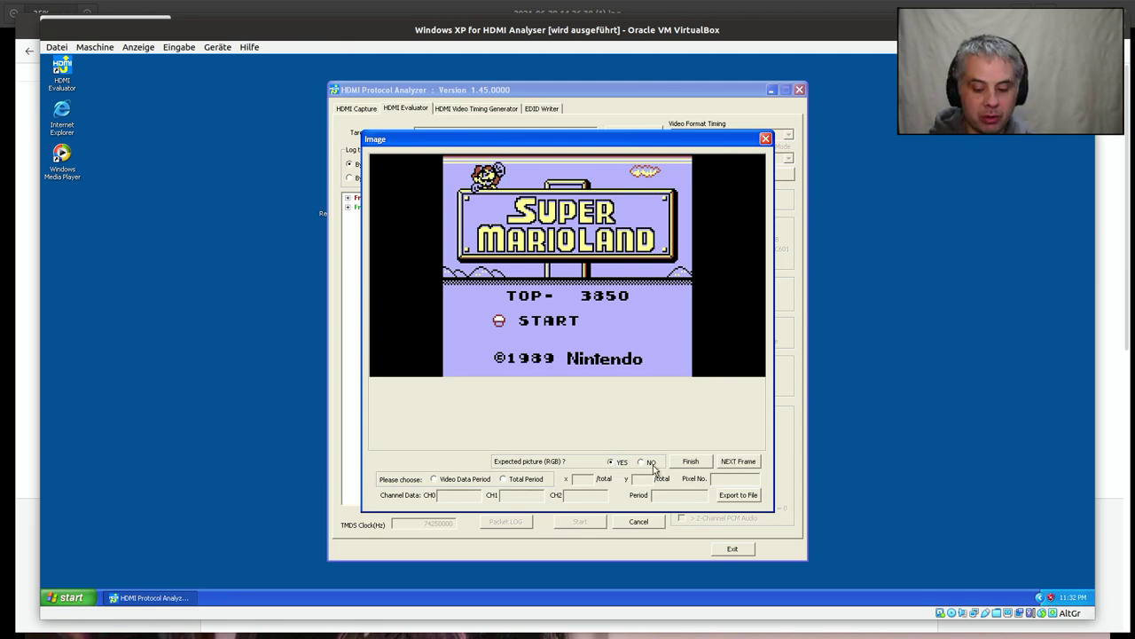
left_click(738, 461)
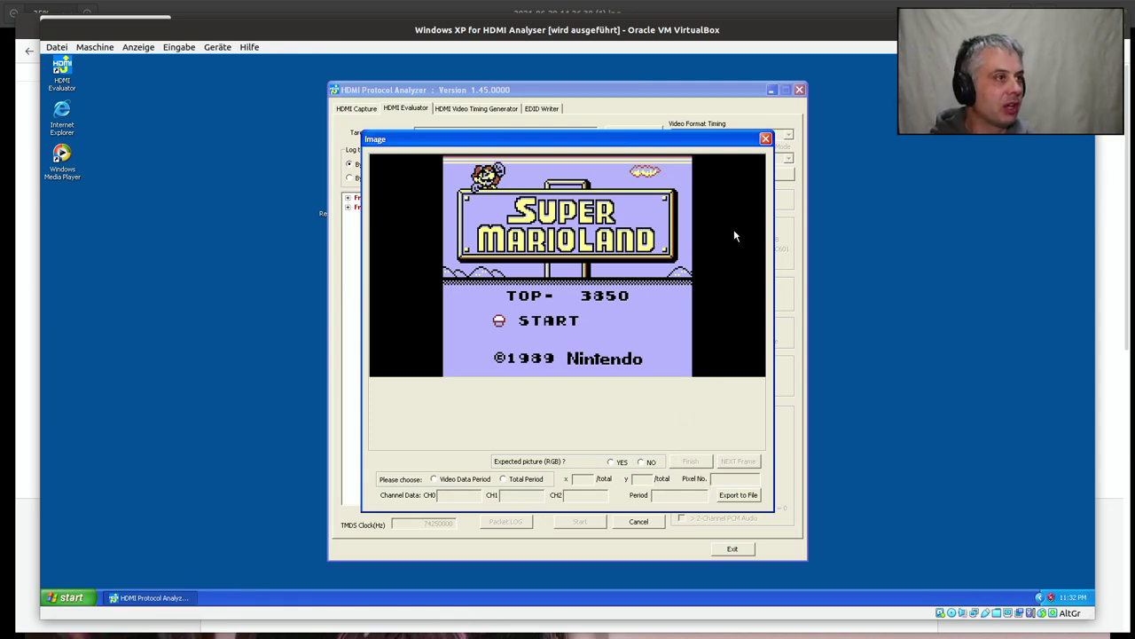
Step: Accept the current RGB picture as expected and finish the evaluation
left_click(766, 140)
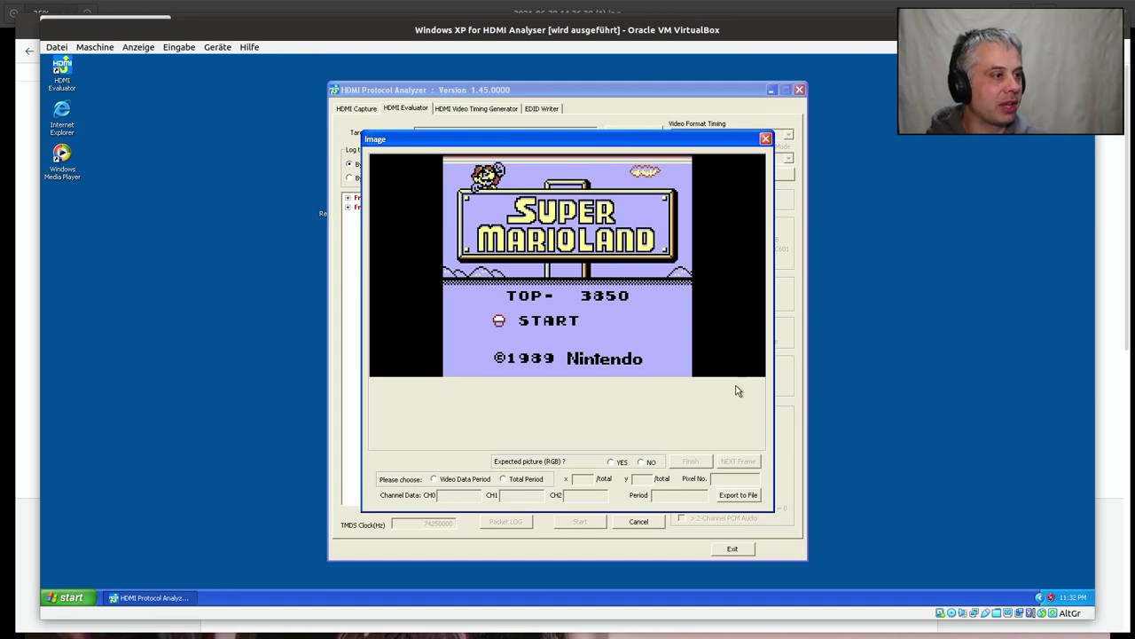
left_click(612, 462)
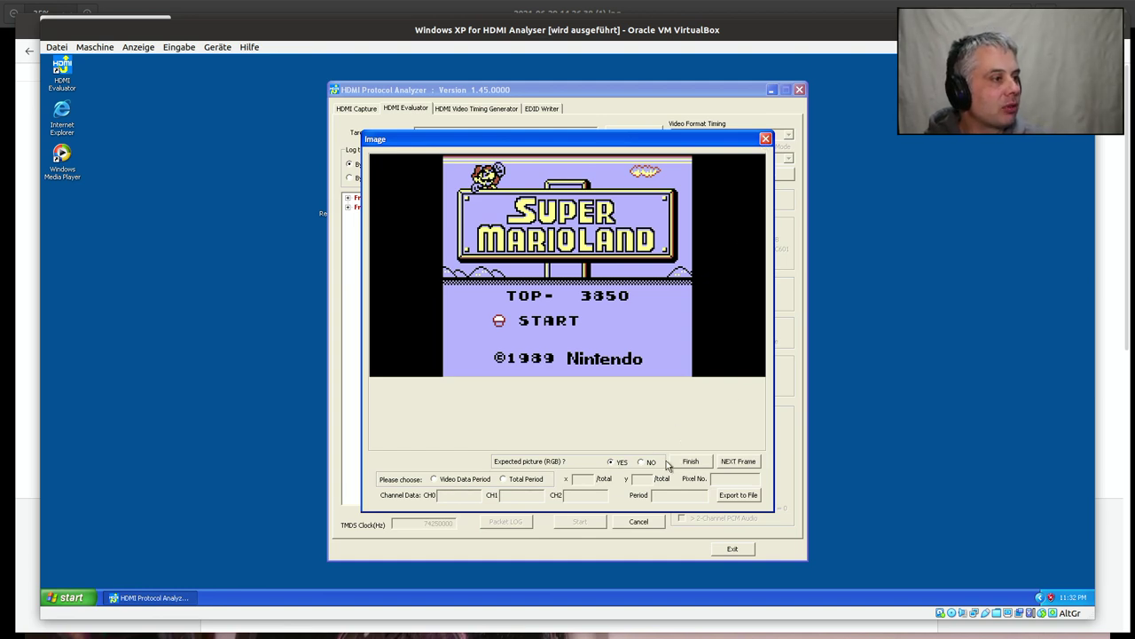
left_click(673, 468)
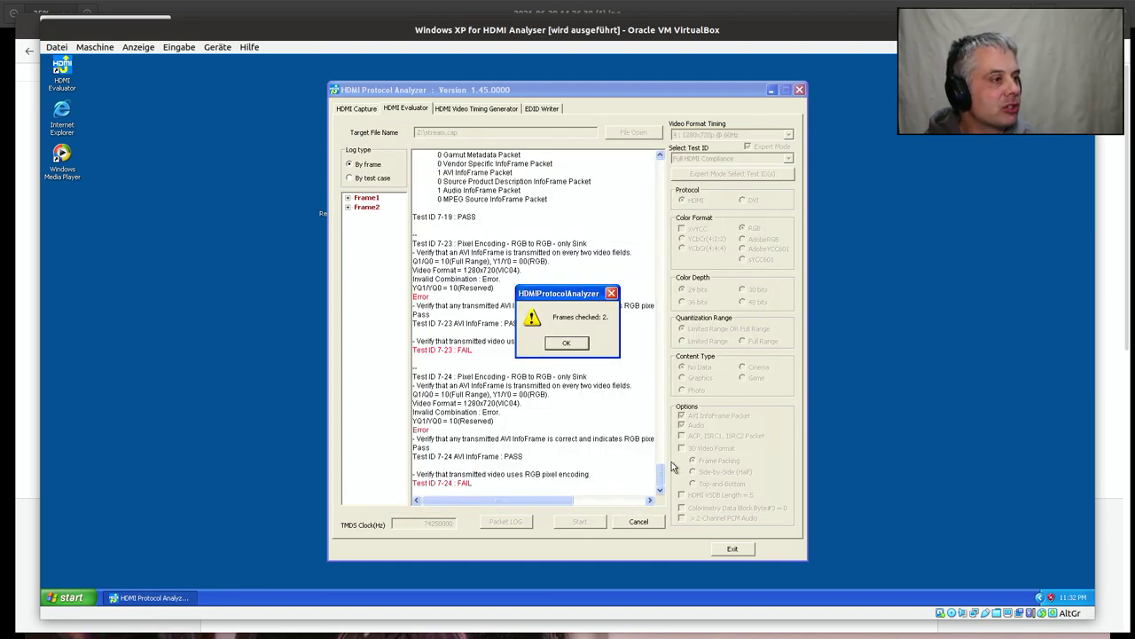
left_click(574, 342)
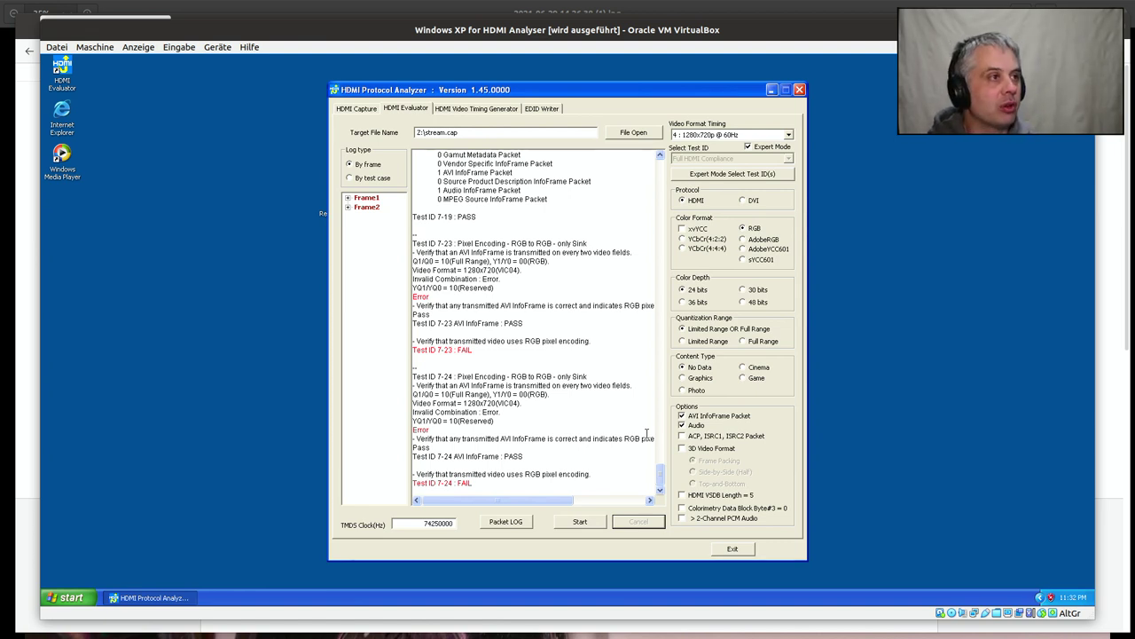
Step: Exit the protocol analyzer, shut down the Windows XP virtual machine and close the VirtualBox Manager
left_click(722, 550)
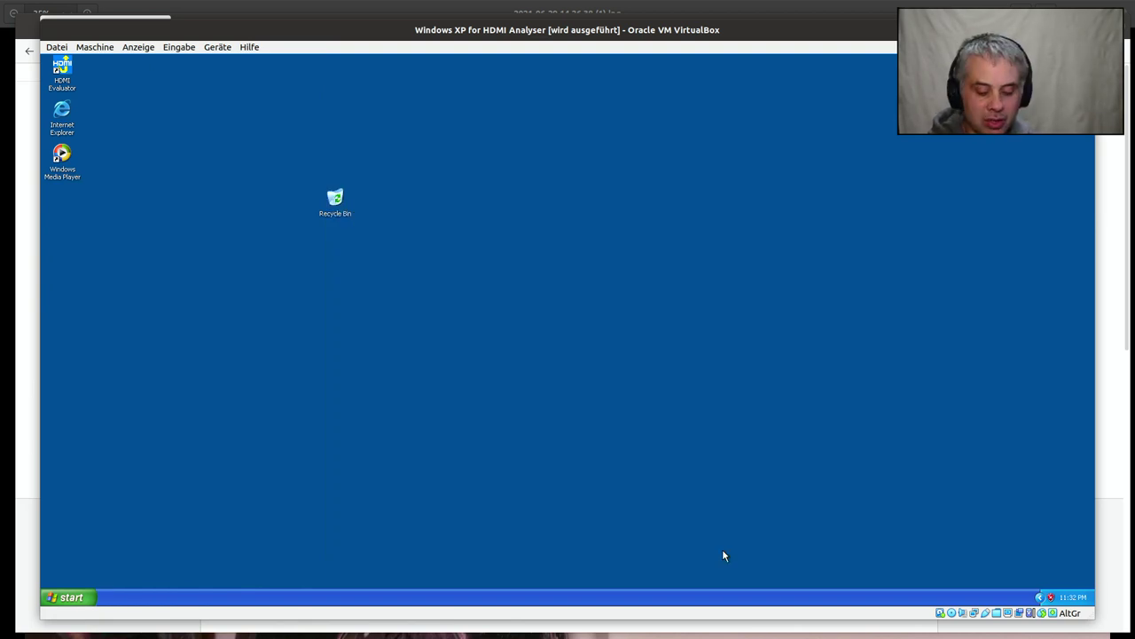
left_click(71, 599)
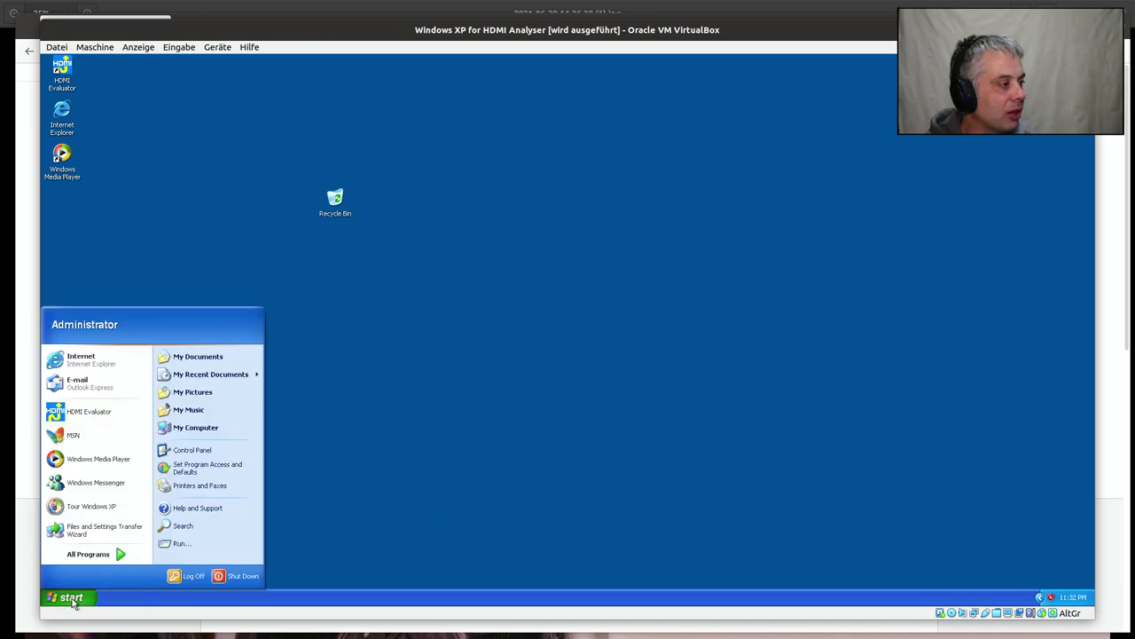
left_click(224, 582)
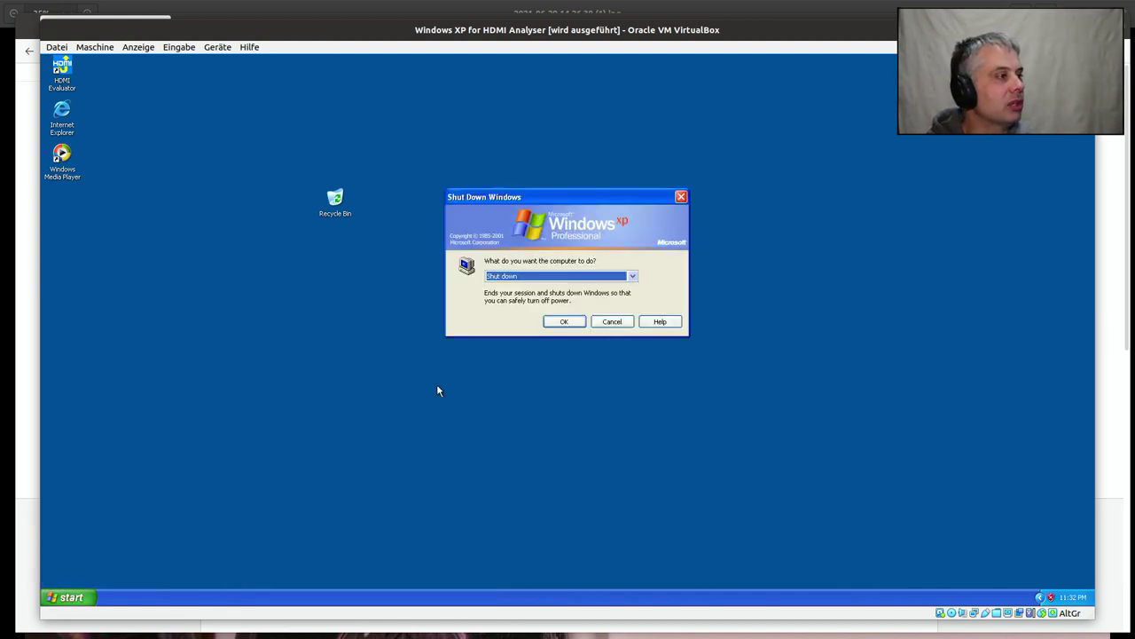
left_click(556, 323)
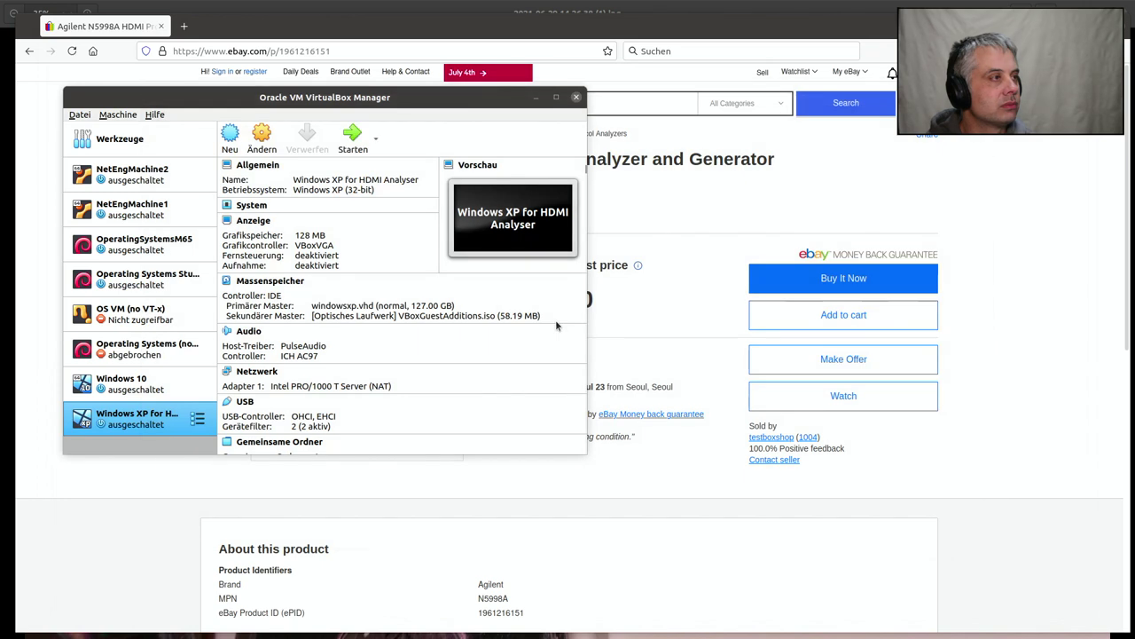
left_click(576, 97)
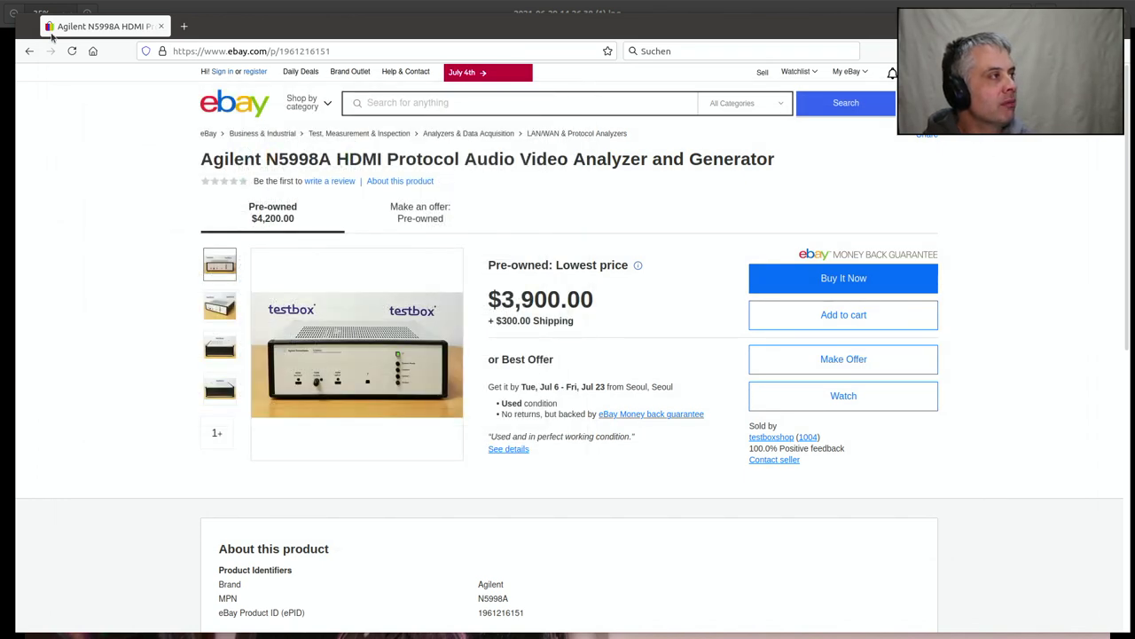
Step: Return from the eBay listing to the earlier Hibernated 1 - Director's Cut - MEGA65 page on polyplay.xyz
left_click(30, 52)
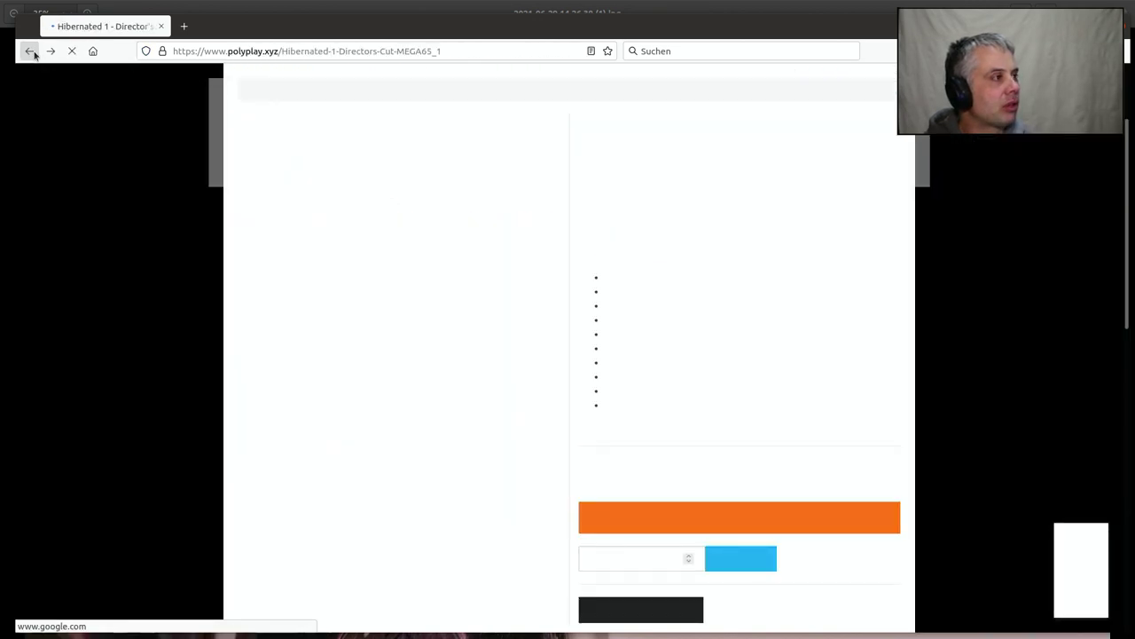
left_click(32, 53)
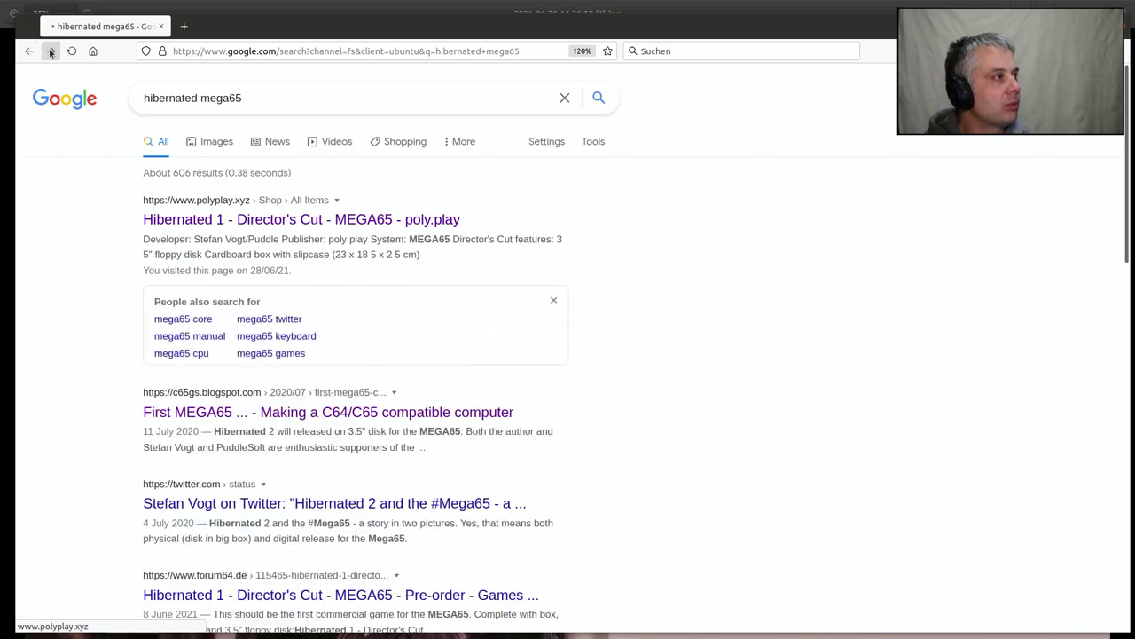